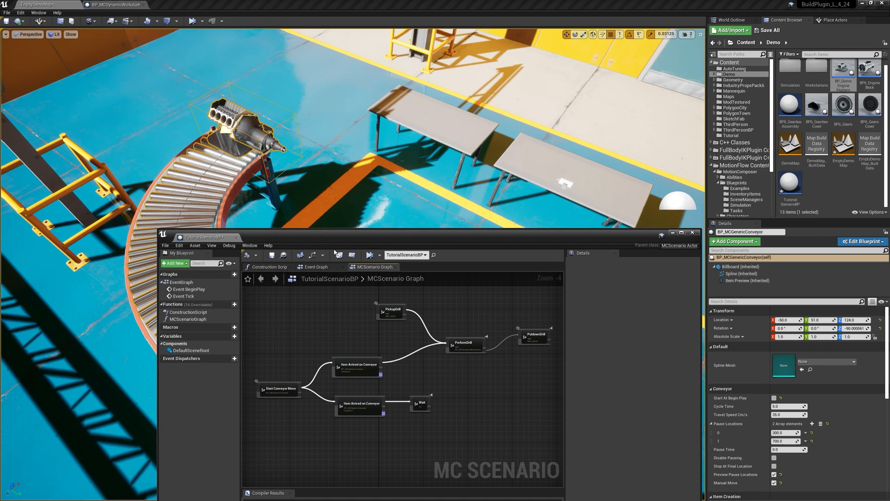
Step: Minimise the scenario blueprint window and browse to the Simulation folder inside the MotionComposer blueprints
left_click(675, 236)
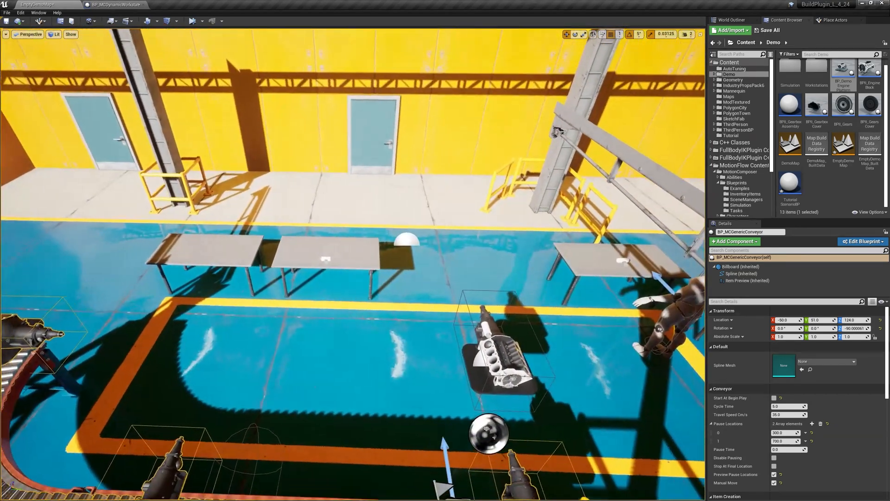
key("s")
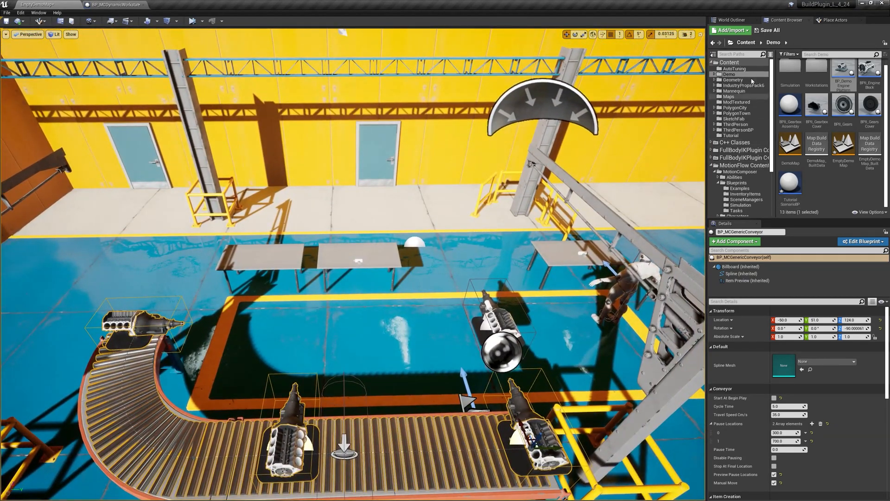
left_click(743, 165)
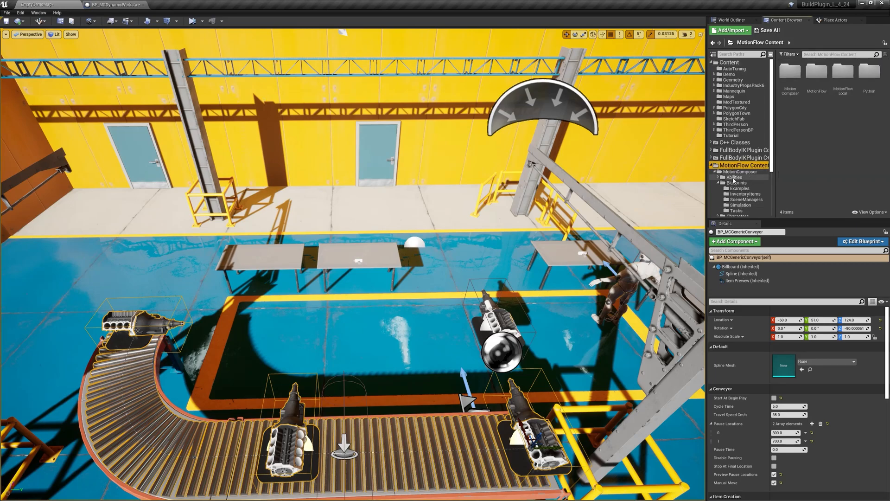
left_click(732, 184)
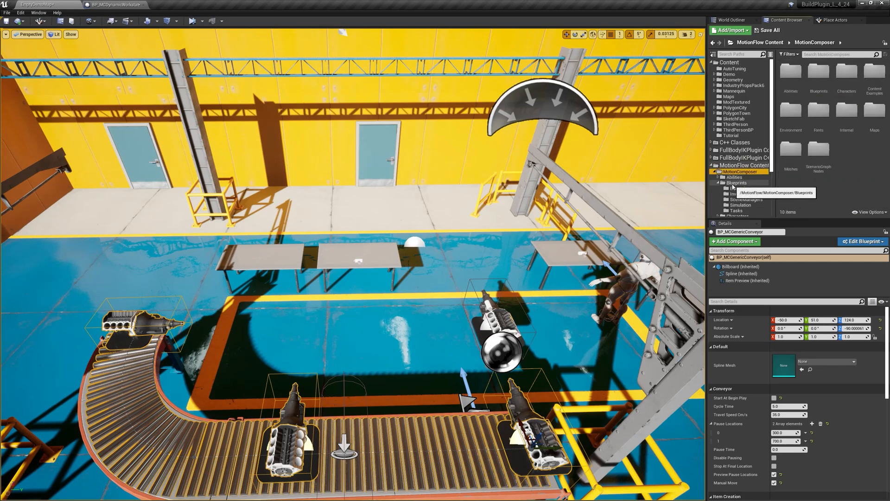
left_click(740, 205)
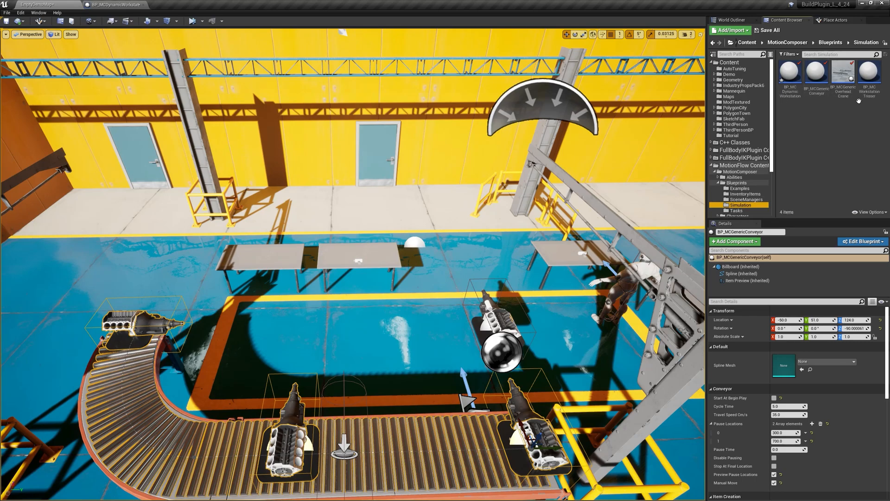
Step: Search the project assets for "crane" and place the BP_MCGenericOverheadCrane in the level above the conveyor
key("ctrl+p")
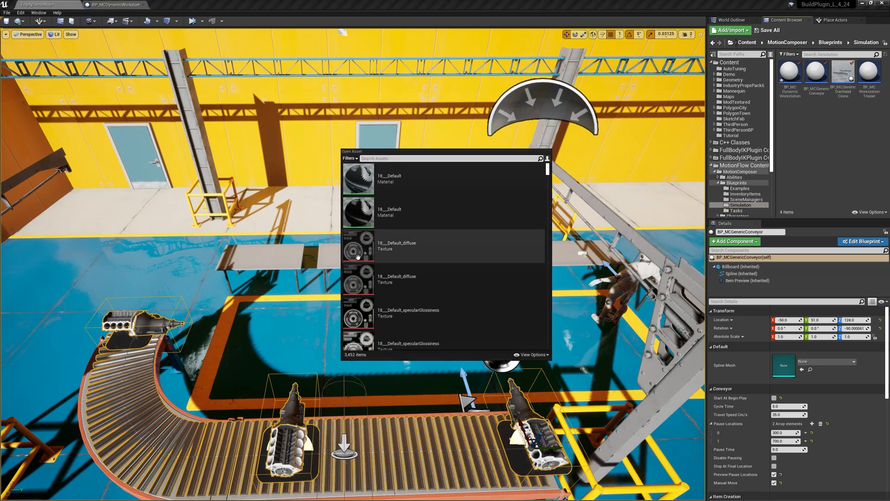
type("crane")
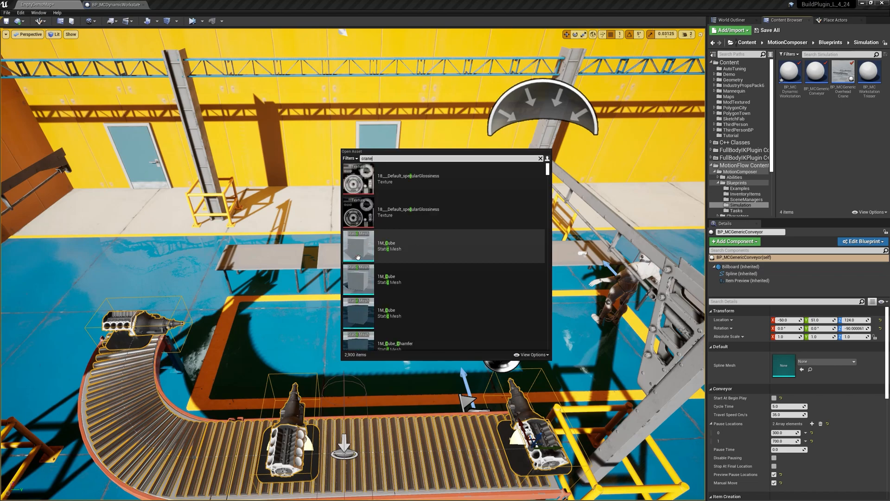
left_click_drag(405, 188, 345, 109)
right_click_drag(344, 109, 297, 130)
right_click_drag(350, 270, 475, 135)
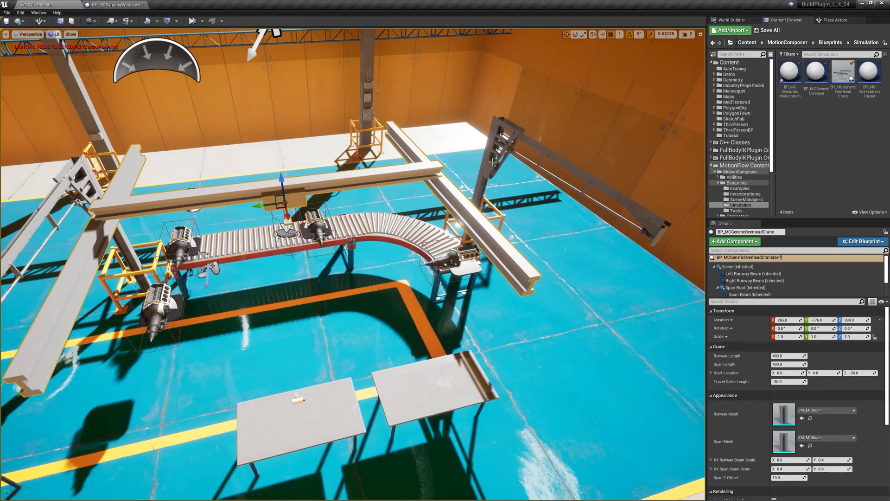
Step: Move the overhead crane to X 160 and Z 375 above the conveyor area
left_click_drag(283, 190, 274, 152)
right_click_drag(274, 152, 258, 127)
right_click_drag(366, 333, 471, 319)
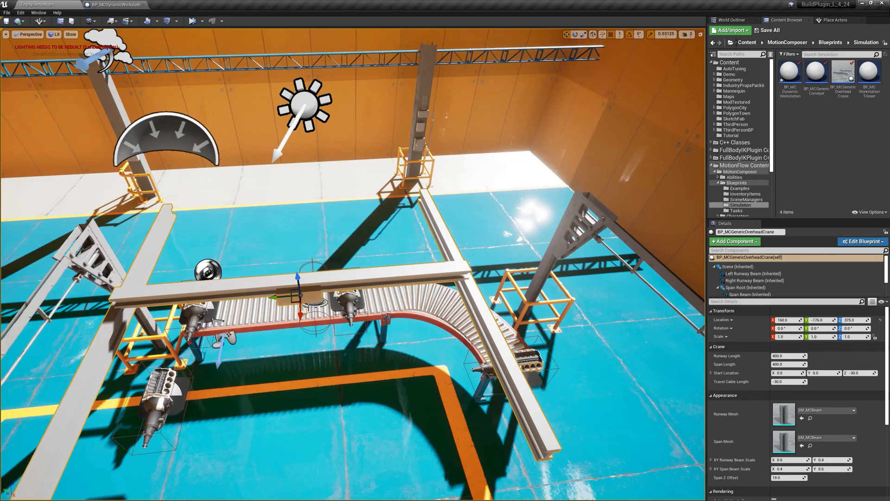
right_click_drag(320, 357, 399, 371)
right_click_drag(313, 452, 313, 451)
key("s")
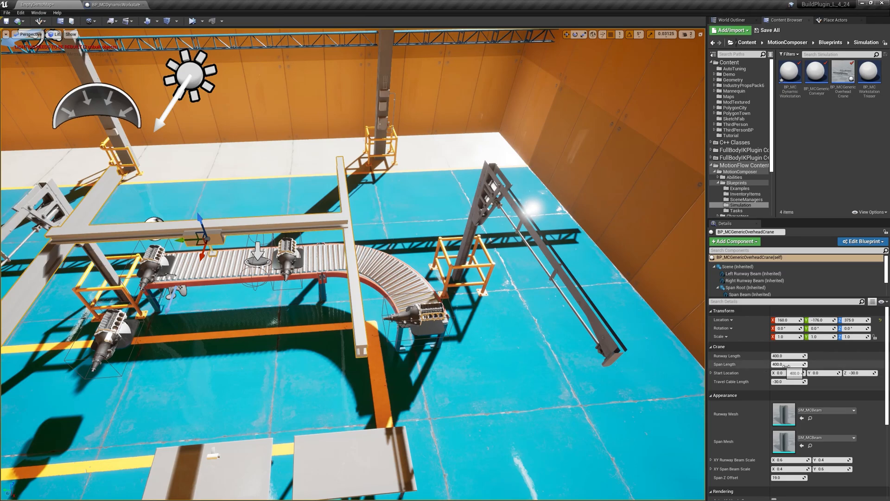
Step: Widen the crane's Span Length to about 817 and shift the crane to Y -257 so it lines up with the side frames
left_click_drag(791, 364, 820, 364)
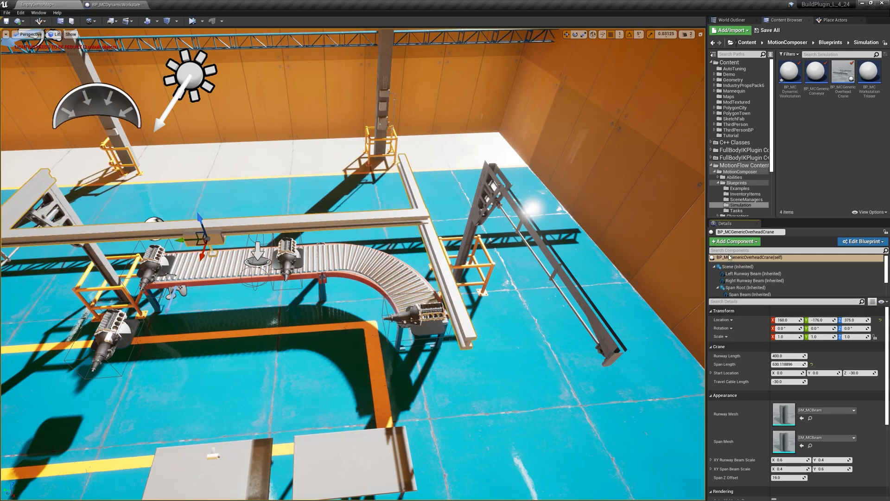
left_click_drag(791, 365, 817, 364)
right_click_drag(584, 320, 522, 293)
left_click_drag(282, 256, 333, 257)
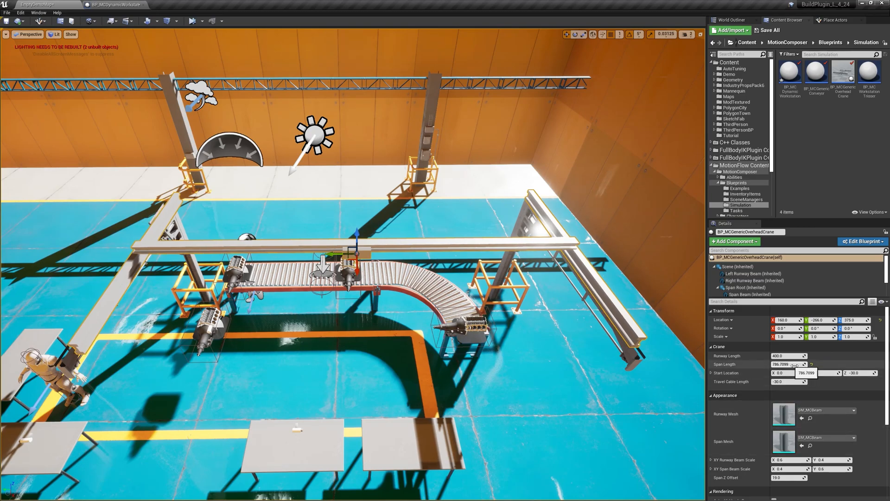
left_click_drag(788, 365, 795, 364)
left_click_drag(335, 254, 330, 254)
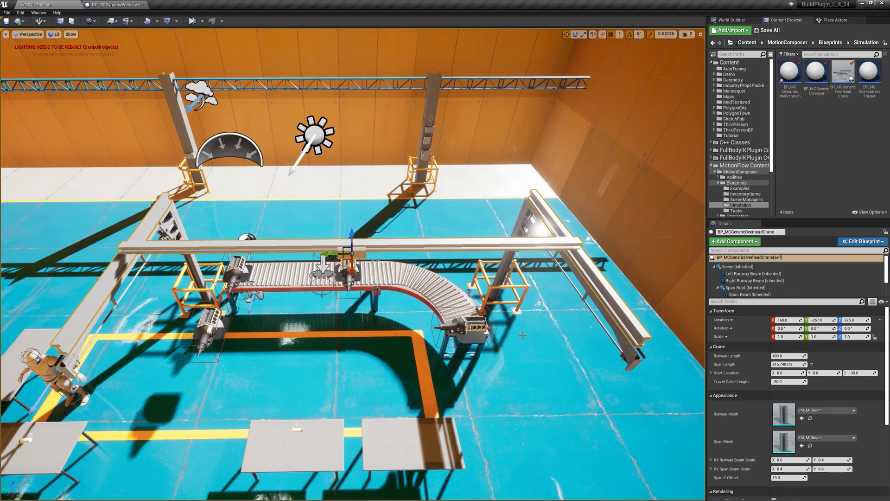
Step: Extend the crane's Runway Length to about 667 so the runway beams reach over the work area
left_click_drag(788, 355, 816, 355)
right_click_drag(499, 195, 656, 241)
key("a")
key("a")
right_click_drag(260, 284, 459, 290)
key("s")
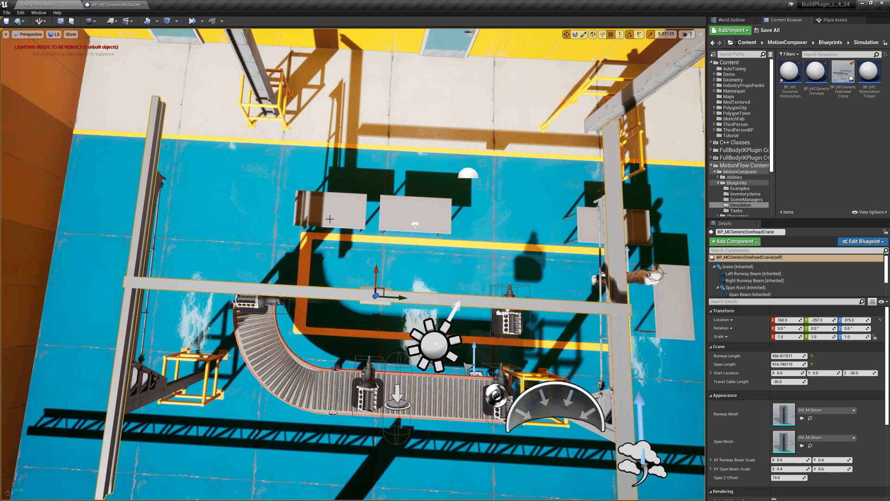
Step: Add an MC Task component to the rack table SM_RackTable_5 near the curved end of the conveyor
key("a")
right_click_drag(274, 291, 68, 278)
key("w")
key("d")
right_click_drag(389, 316, 389, 320)
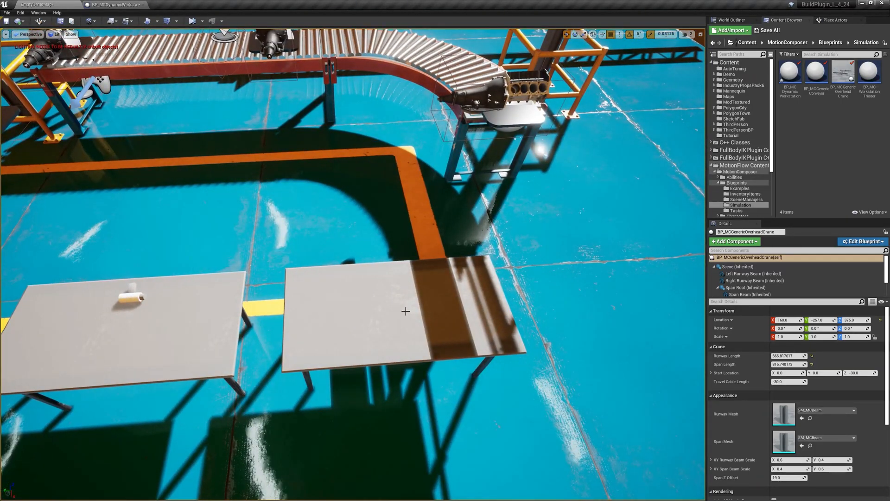
right_click(405, 310)
left_click(364, 310)
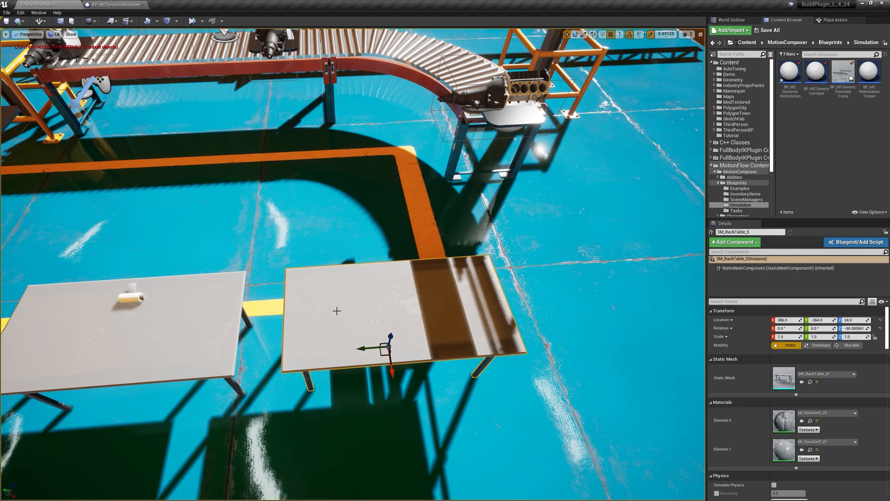
left_click(737, 243)
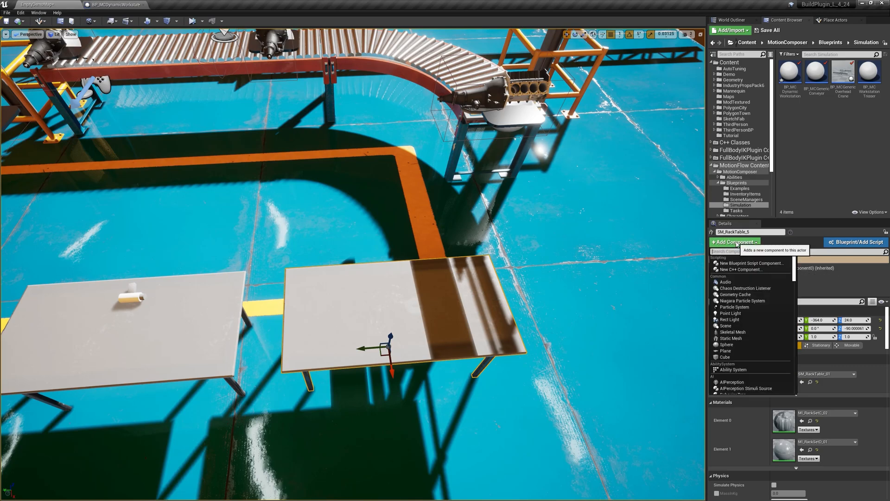
type("task")
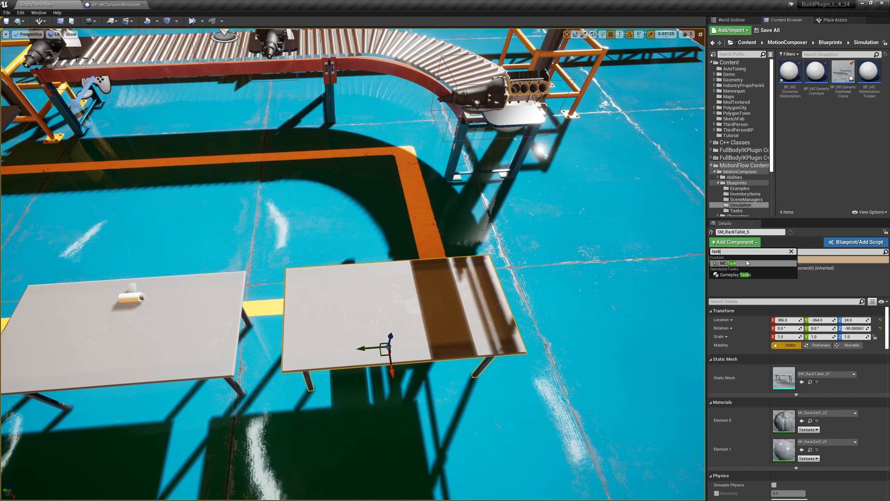
left_click(743, 266)
key("Return")
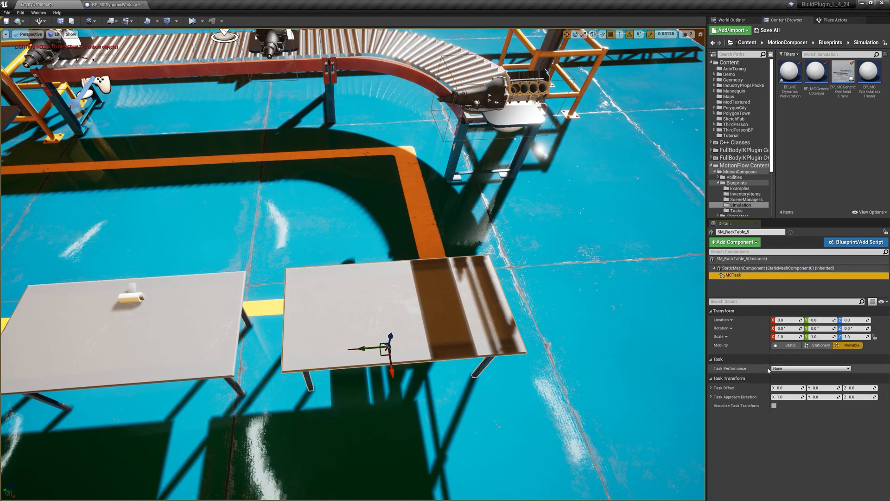
Step: Set the Task Performance of the new task on the rack table to Perform Pick Up
left_click(780, 368)
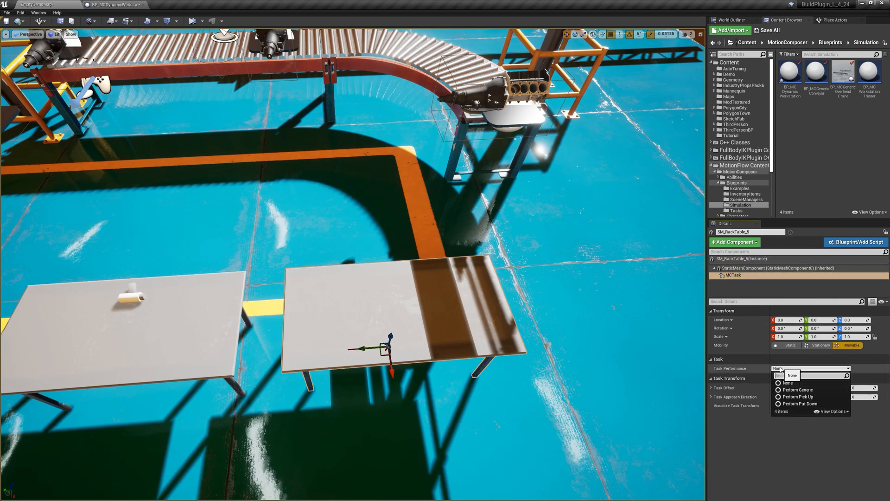
left_click(801, 396)
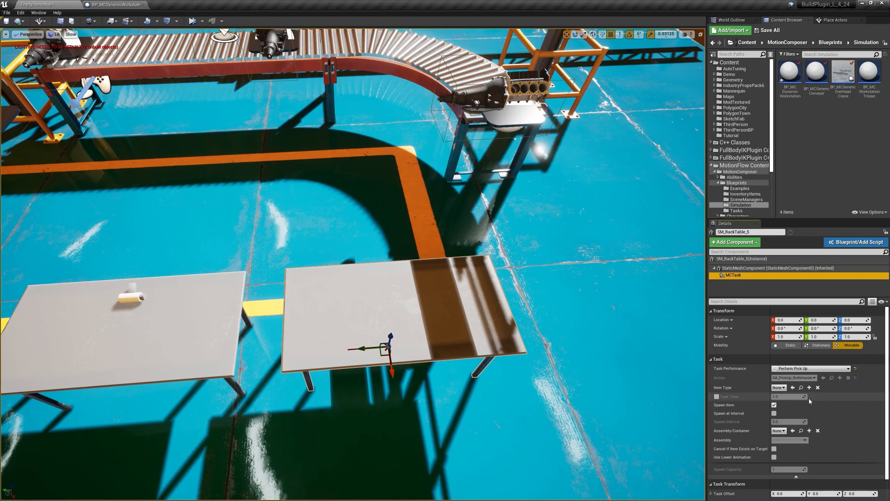
left_click(793, 368)
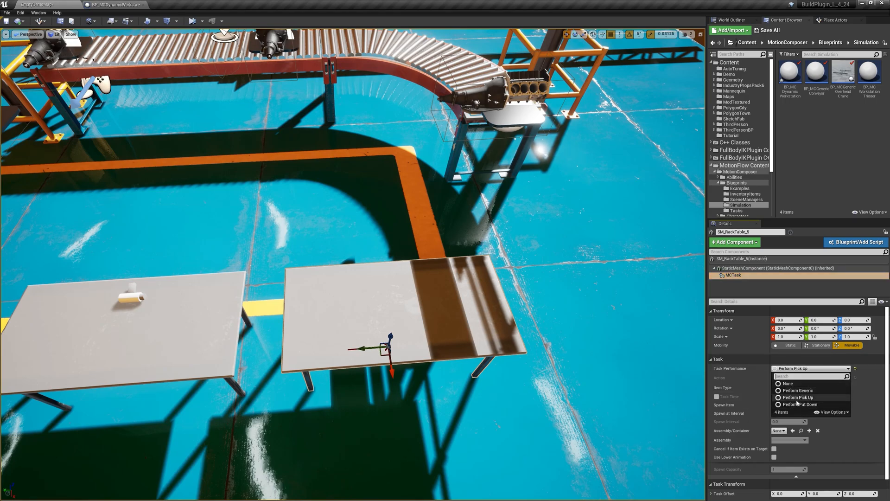
left_click(799, 401)
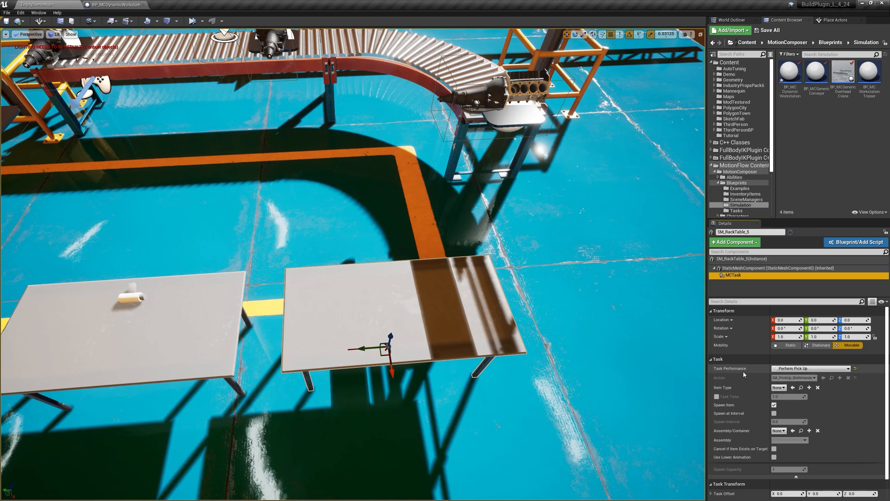
Step: Set the pick-up task's Item Type to BPII_GearboxAssembly
scroll(747, 373, "down", 1)
left_click(779, 376)
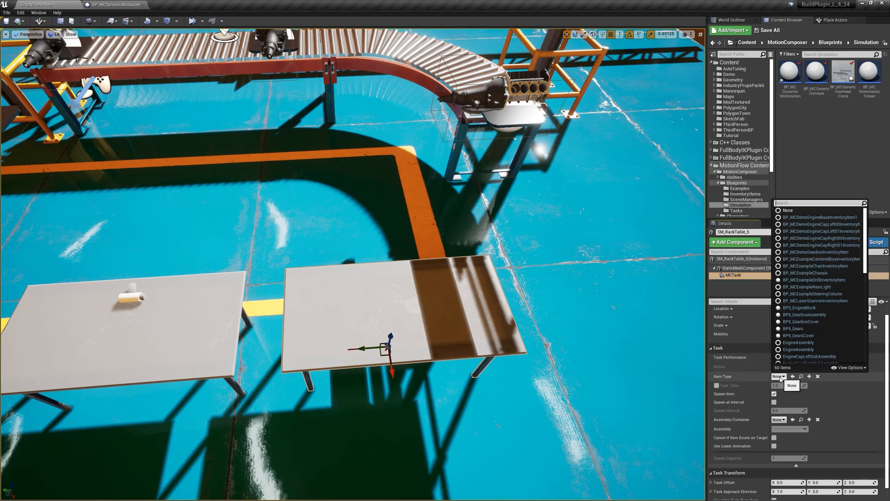
type("demo")
key("BackSpace")
key("BackSpace")
key("BackSpace")
key("BackSpace")
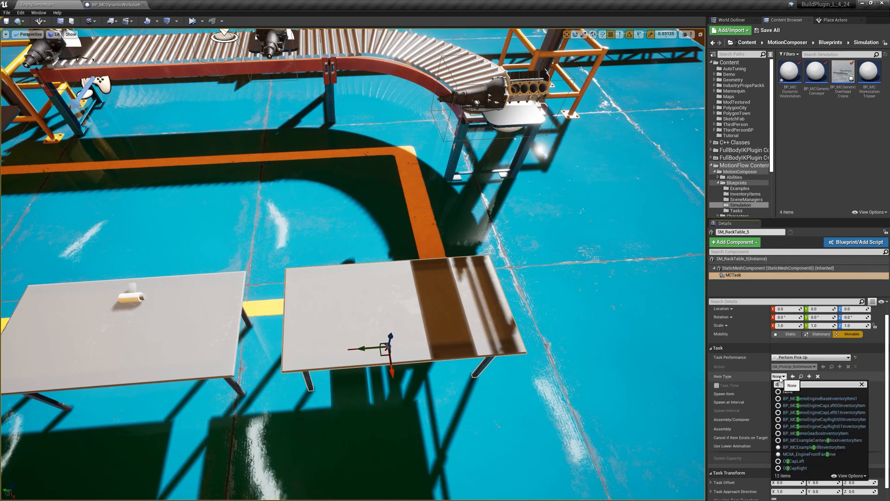
type("bpi")
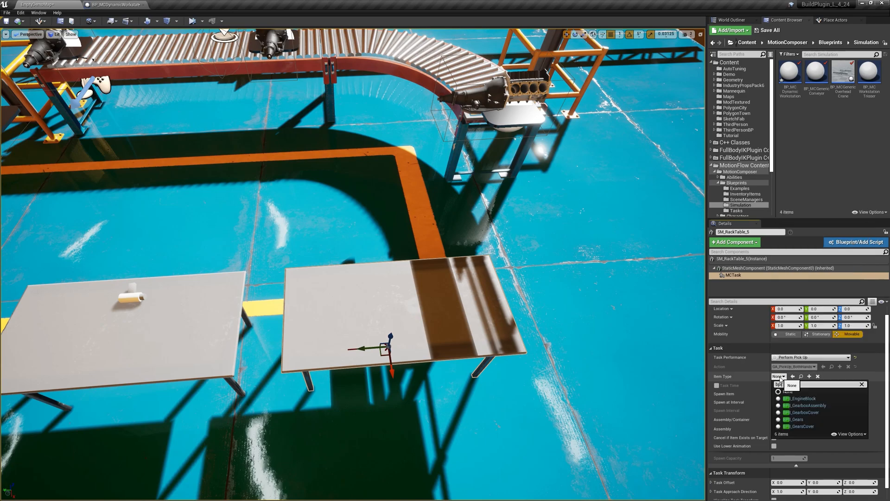
type("i_gear")
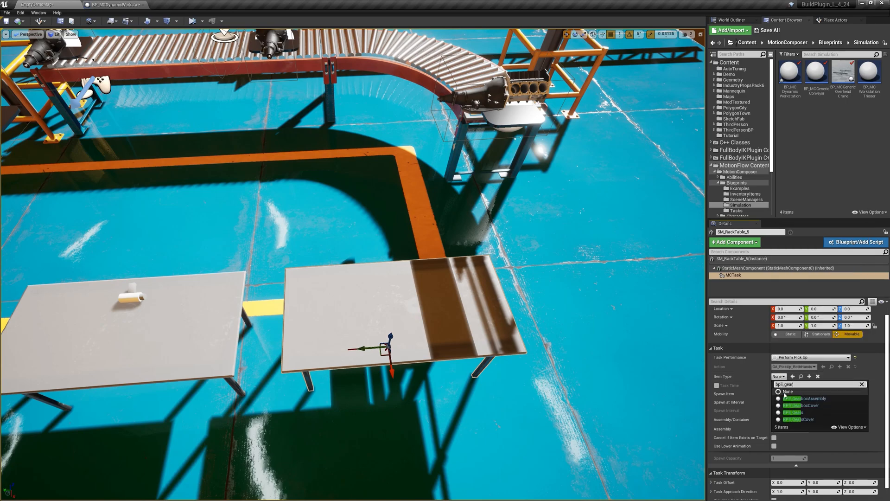
left_click(804, 399)
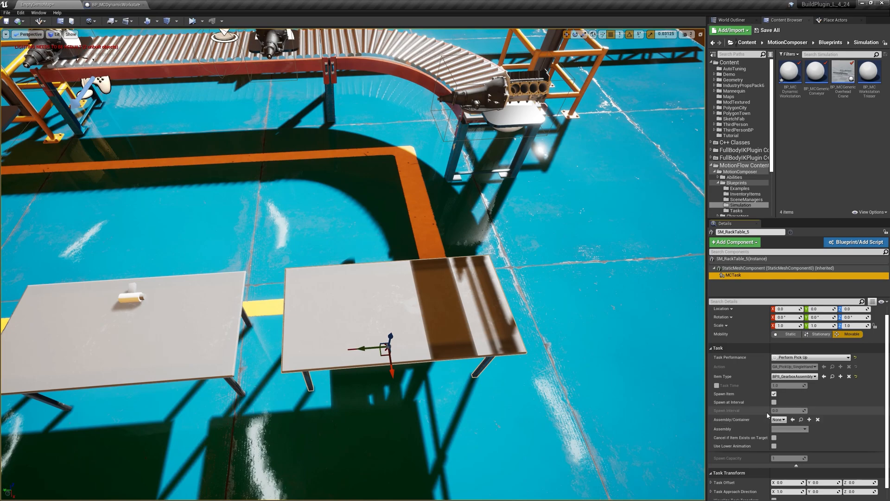
Step: Enable Spawn at Interval for the gearbox pick-up task and set the Spawn Interval to 5
left_click(773, 403)
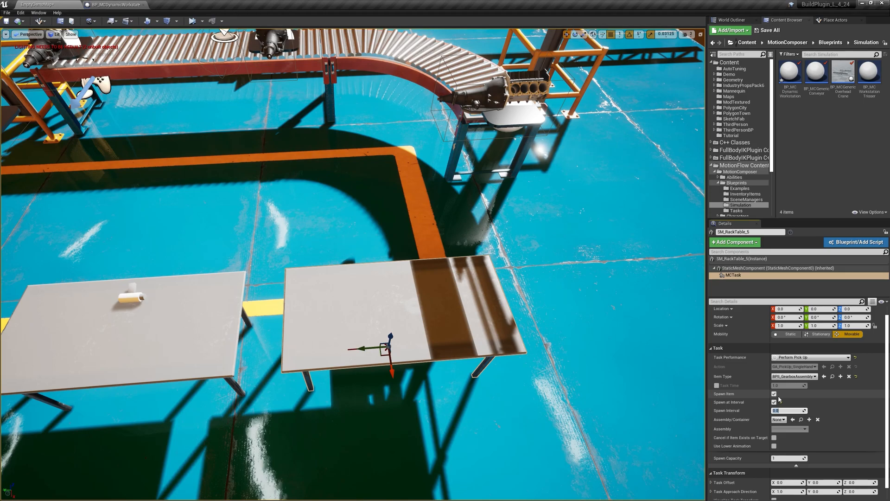
type("5")
key("Return")
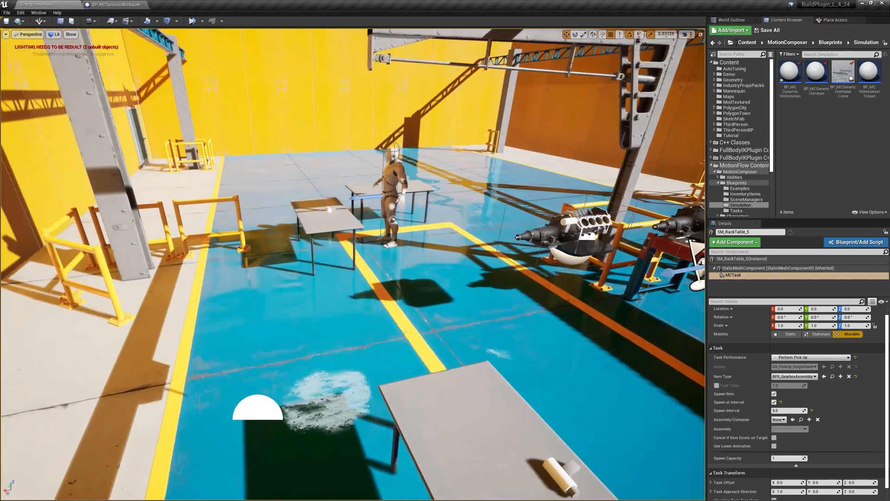
Step: Enable Spawn at Interval for the PickupDrill task on table W01_WS01 and set its Spawn Interval to 5
key("w")
mouse_move(413, 370)
right_mouse_down()
mouse_move(404, 369)
mouse_move(413, 370)
right_mouse_up()
right_click_drag(390, 306, 491, 317)
key("s")
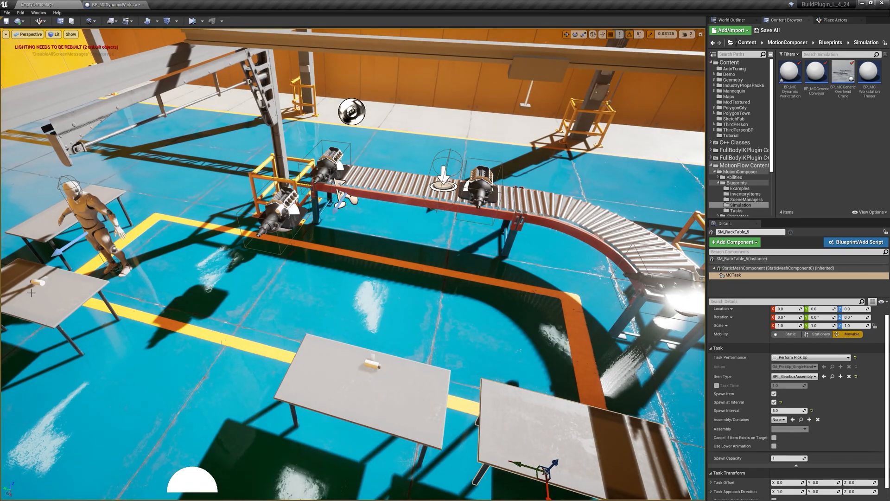
left_click(60, 289)
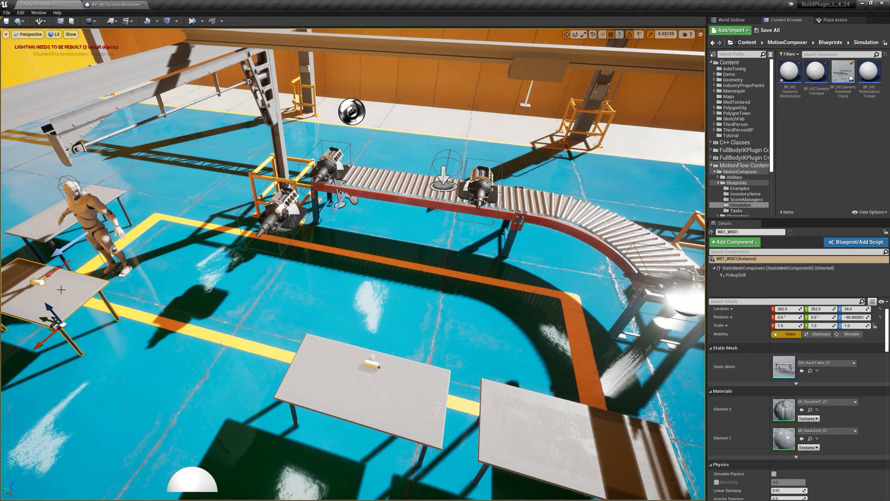
left_click(752, 276)
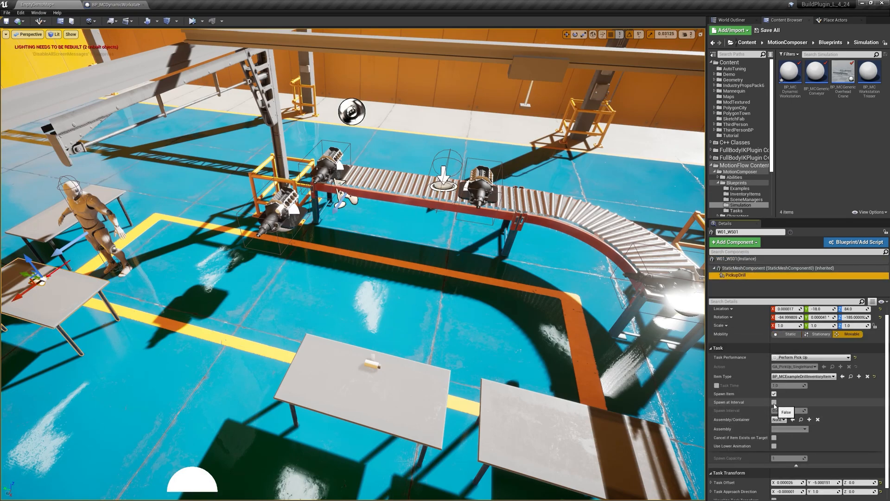
left_click(773, 402)
left_click(790, 410)
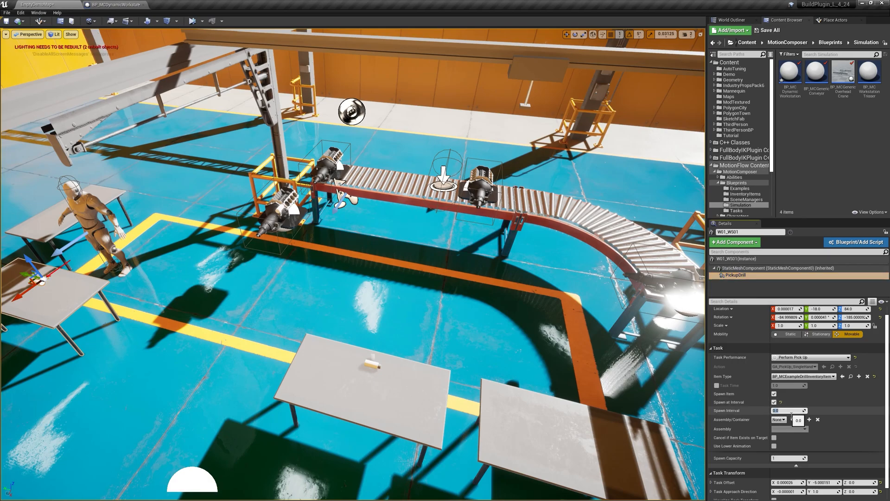
type("5")
key("Return")
right_click_drag(69, 271, 49, 271)
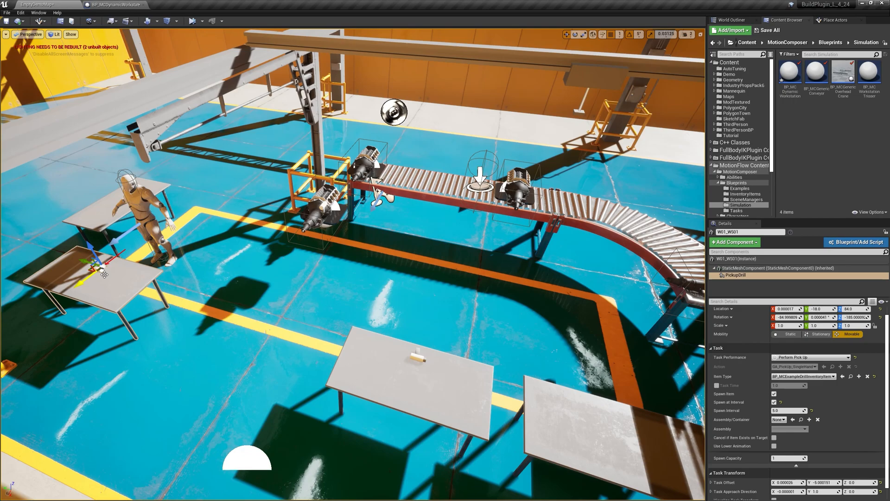
Step: Rename the MCTask component of SM_RackTable_5 to Pickup_GearboxAssembly
right_click_drag(181, 269, 260, 285)
key("w")
key("s")
left_click(345, 382)
right_click_drag(344, 383, 327, 381)
key("w")
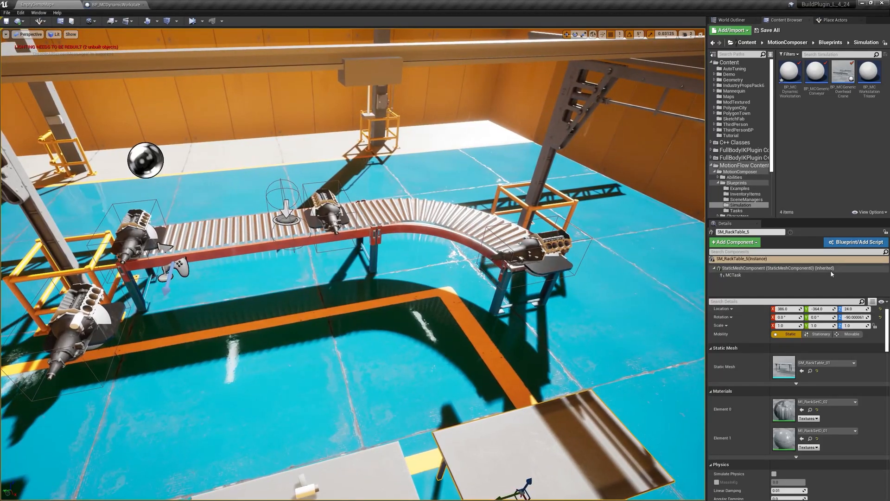
left_click(760, 276)
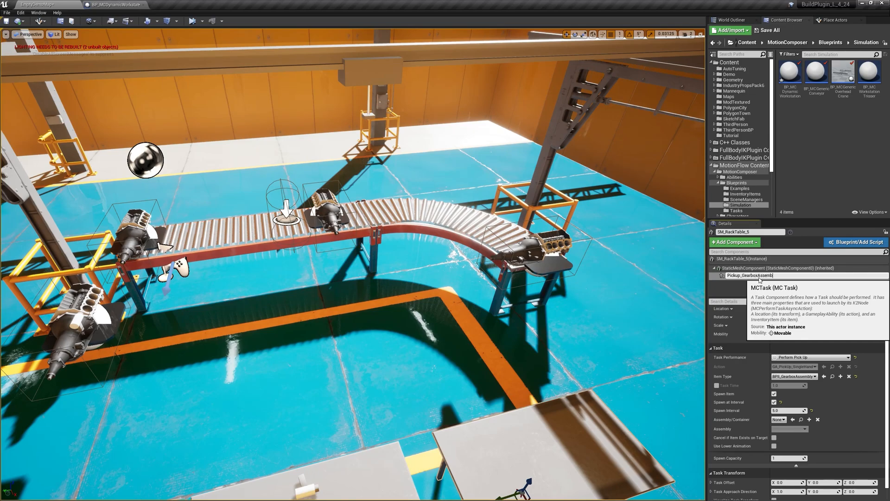
type("bly")
key("Return")
Step: Raise the Pickup_GearboxAssembly task onto the tabletop at Z 76 and rotate its approach direction to point along Y
right_click_drag(533, 306, 686, 334)
right_click_drag(389, 318, 460, 325)
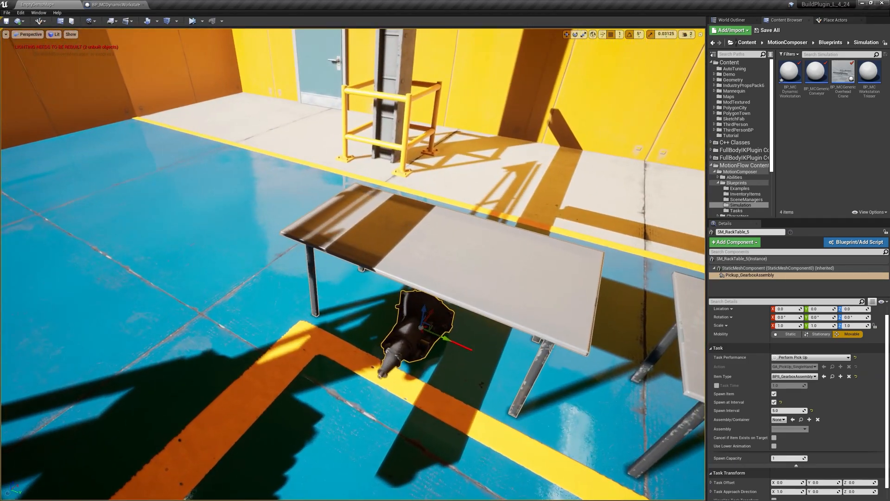
left_click_drag(431, 314, 435, 220)
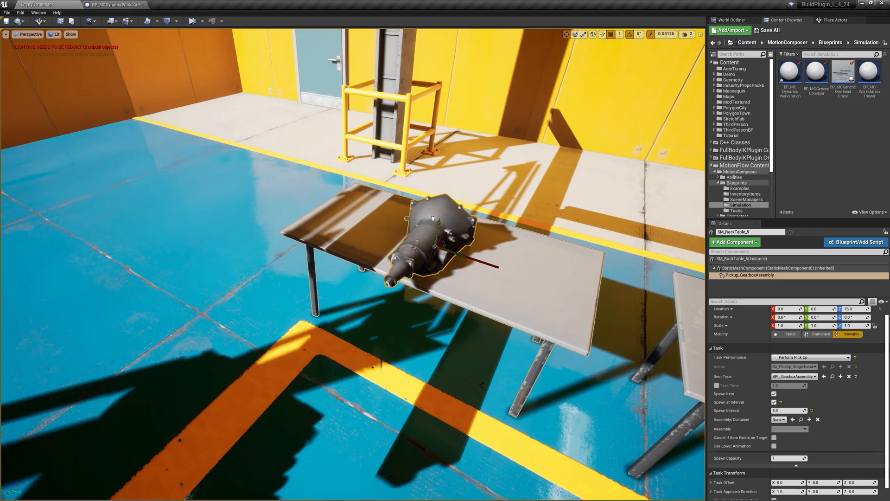
key("e")
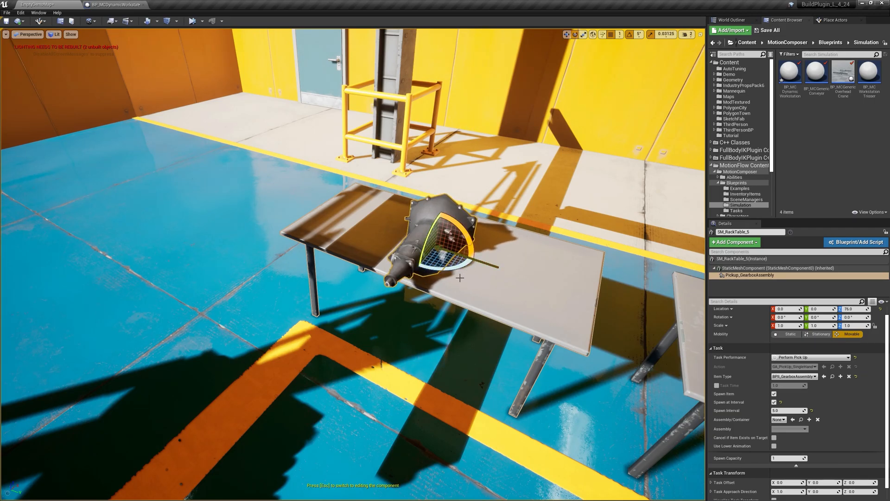
left_click_drag(474, 269, 476, 260)
Step: Examine the gearbox's placement and orientation on the rack table from several angles
right_click_drag(526, 245, 381, 248)
right_click_drag(556, 225, 557, 115)
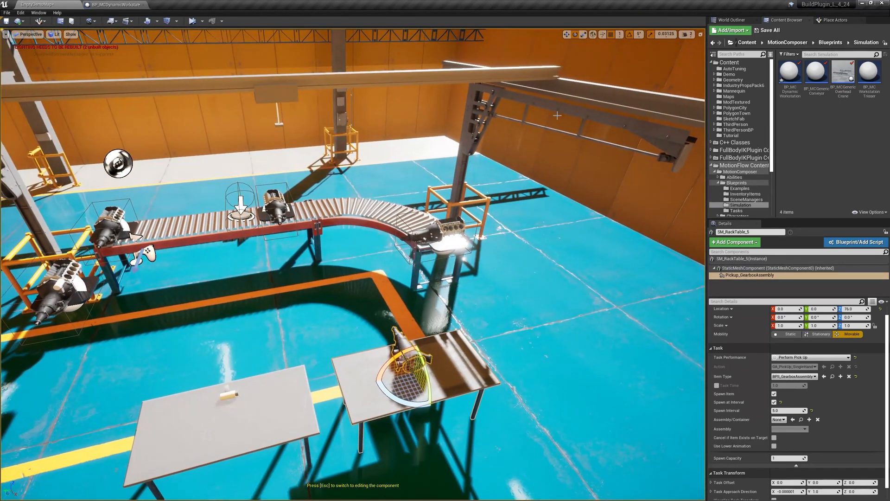
key("a")
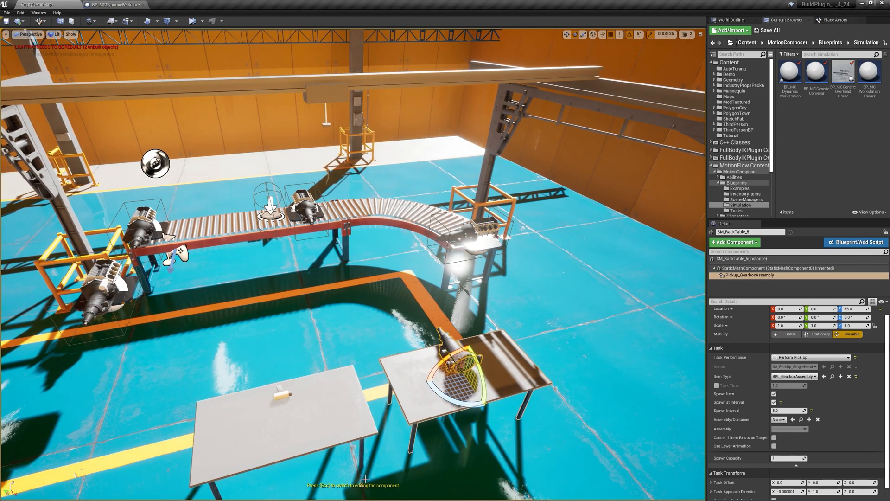
key("a")
right_click_drag(382, 490, 409, 459)
key("w")
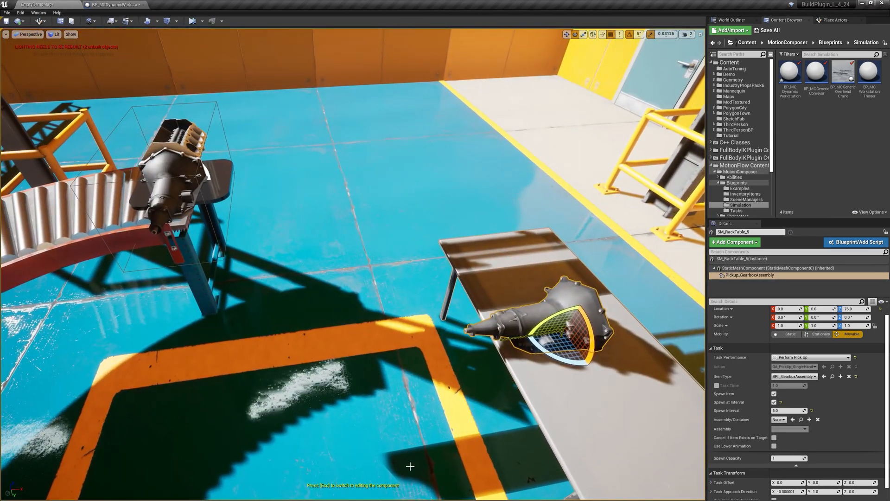
key("w")
right_click_drag(370, 495, 433, 441)
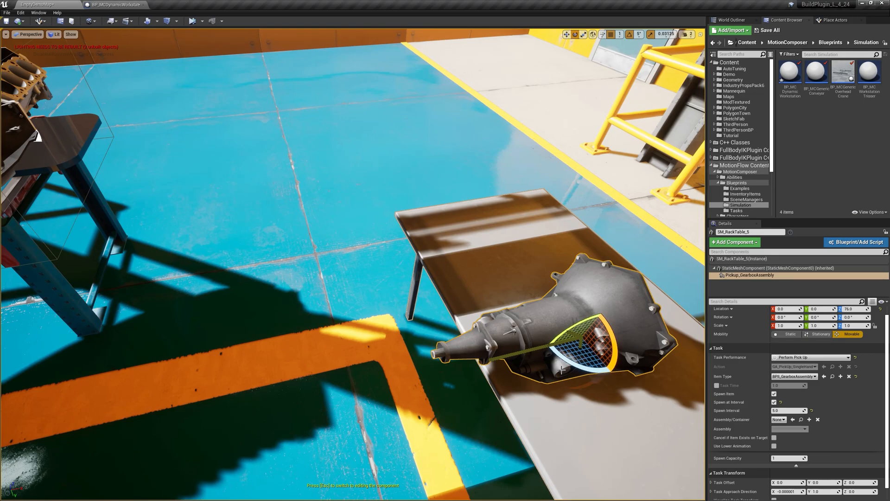
left_click(749, 276)
Step: Run the simulation in an overview of the conveyor, crane and rack tables to check gearbox spawning, and stop it
right_click_drag(677, 291, 426, 254)
key("d")
key("s")
key("d")
key("s")
key("s")
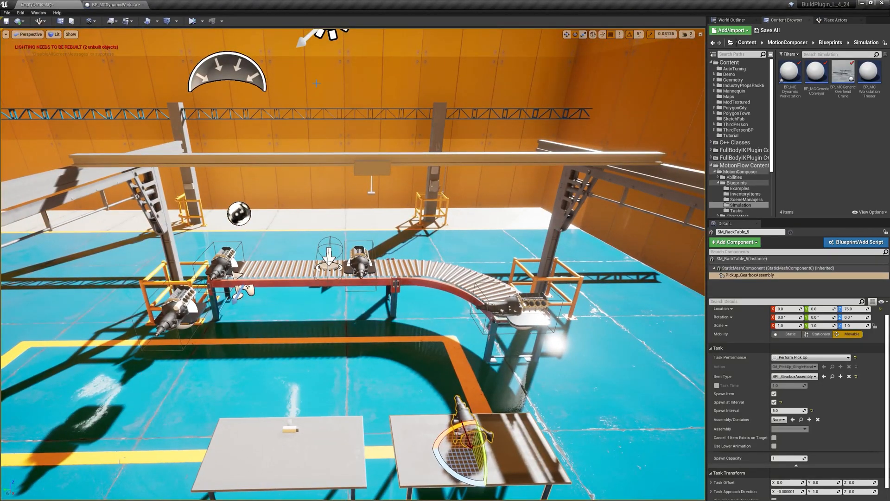
left_click(192, 21)
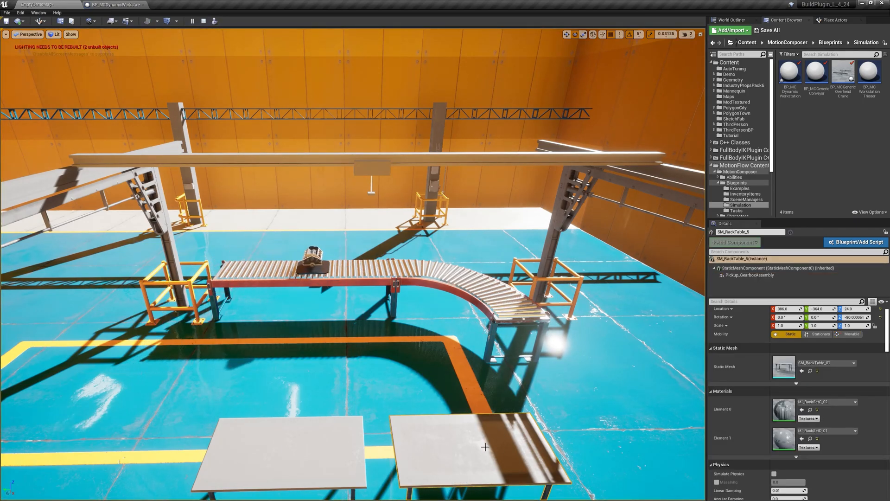
key("Escape")
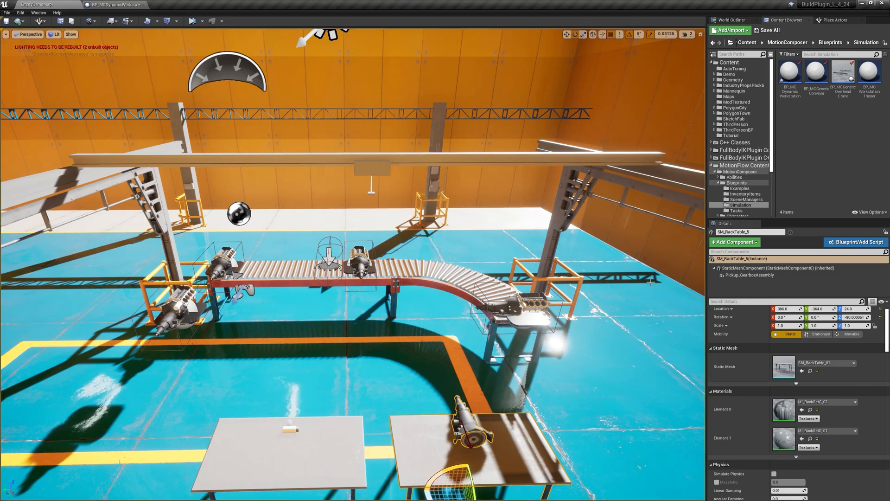
Step: Open the BPII_GearboxAssembly blueprint from the Demo folder and place its editor window over the level
right_click_drag(320, 371, 321, 374)
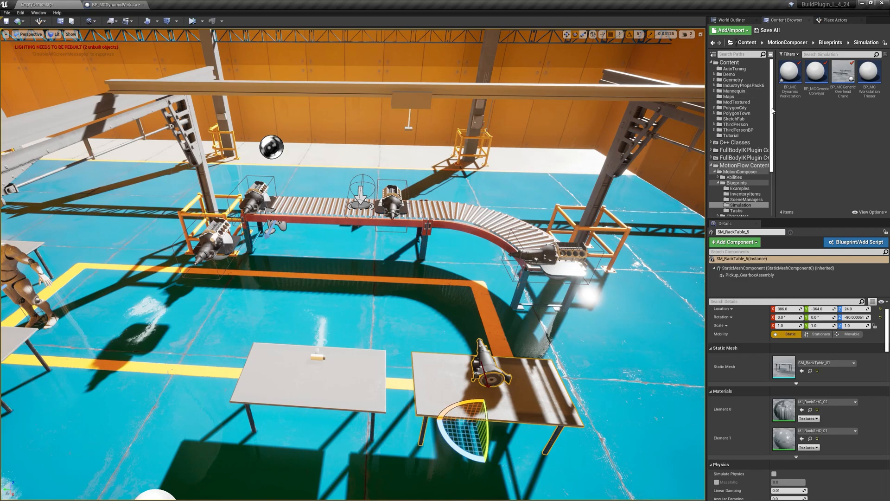
left_click(739, 75)
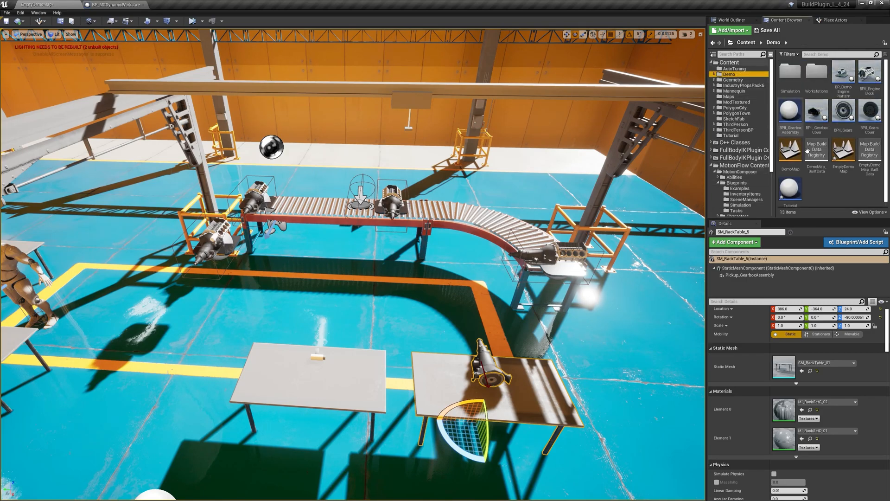
double_click(789, 112)
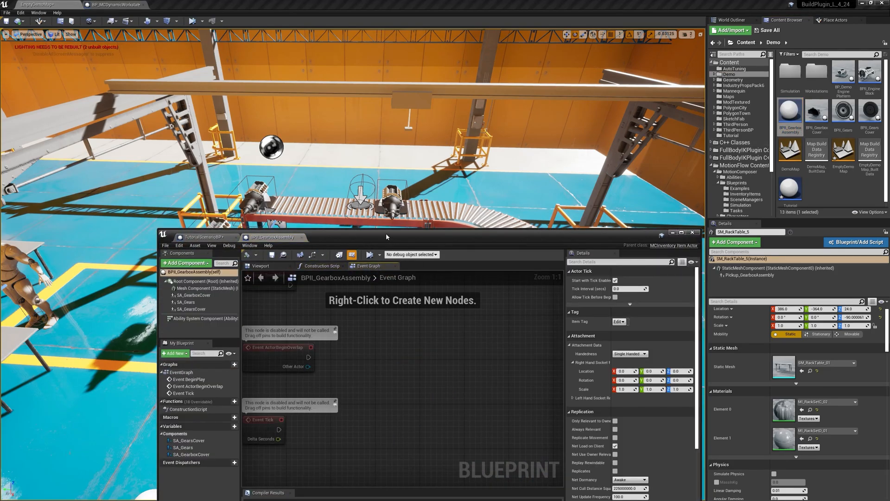
left_click_drag(385, 232, 373, 159)
Step: Enable Assembled for SA_GearboxCover, SA_Gears and SA_GearsCover, compile BPII_GearboxAssembly and close it
left_click(189, 223)
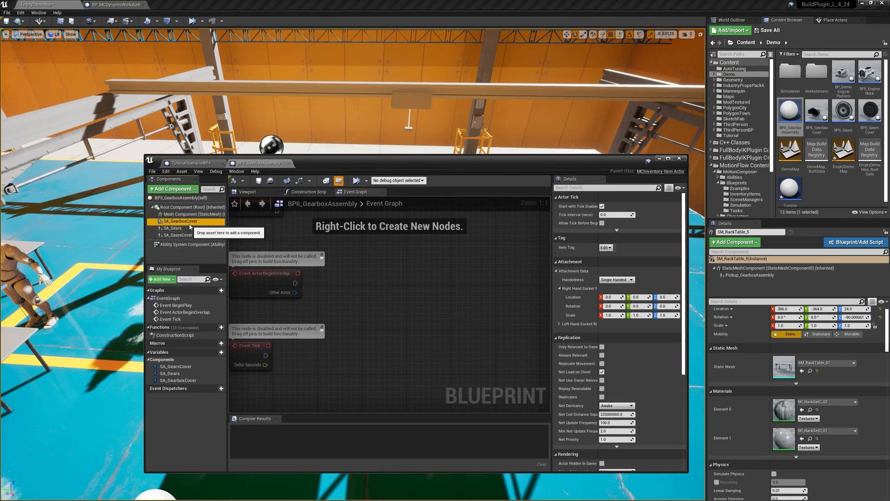
left_click(602, 346)
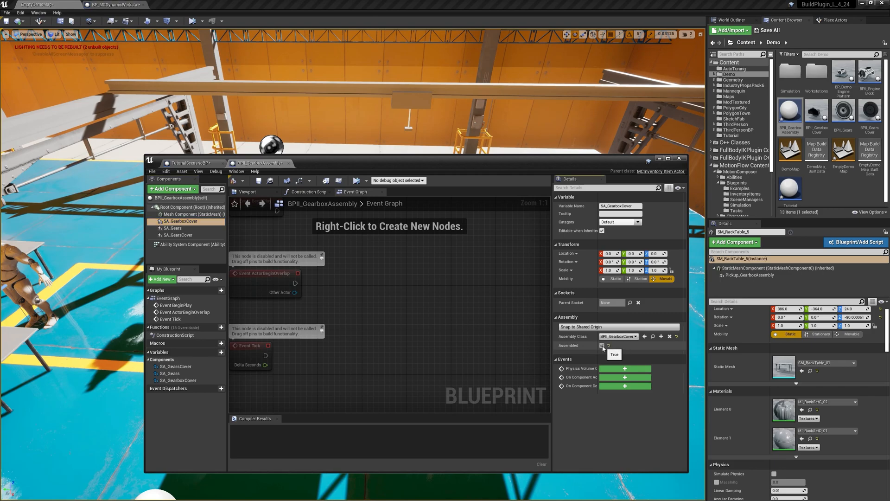
left_click(172, 228)
left_click(602, 345)
left_click(178, 235)
left_click(602, 346)
left_click(234, 180)
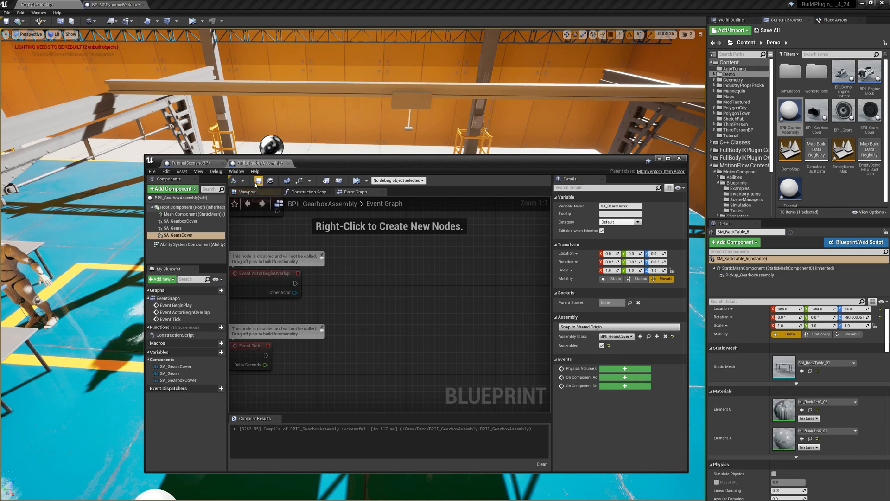
left_click(284, 163)
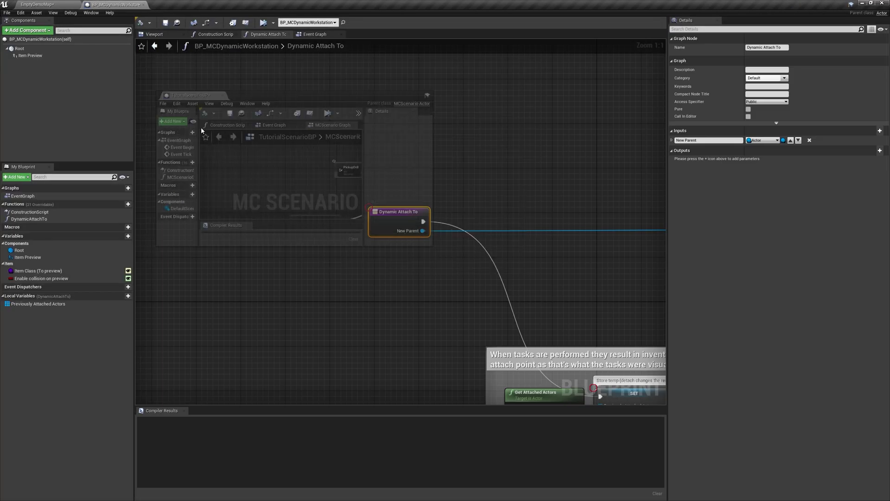
Step: Close the BP_MCDynamicWorkstation editor and reposition the TutorialScenarioBP window so the level stays in sight
left_click_drag(201, 127, 210, 253)
left_click_drag(456, 413, 655, 500)
left_click_drag(361, 8, 287, 146)
left_click_drag(431, 308, 710, 477)
left_click(67, 5)
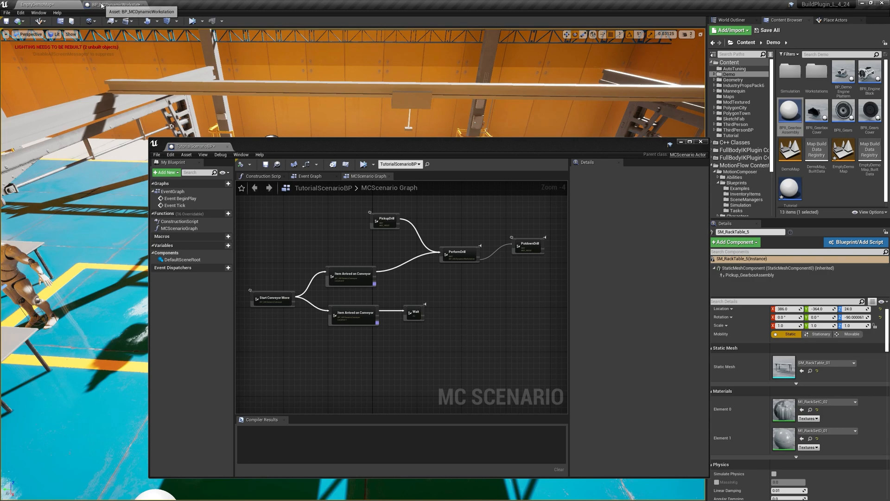
left_click_drag(286, 149, 305, 167)
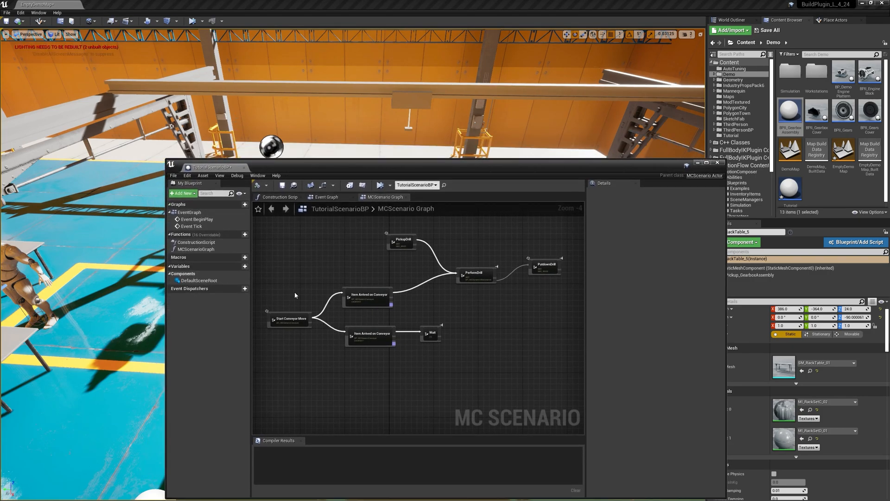
left_click_drag(334, 169, 395, 242)
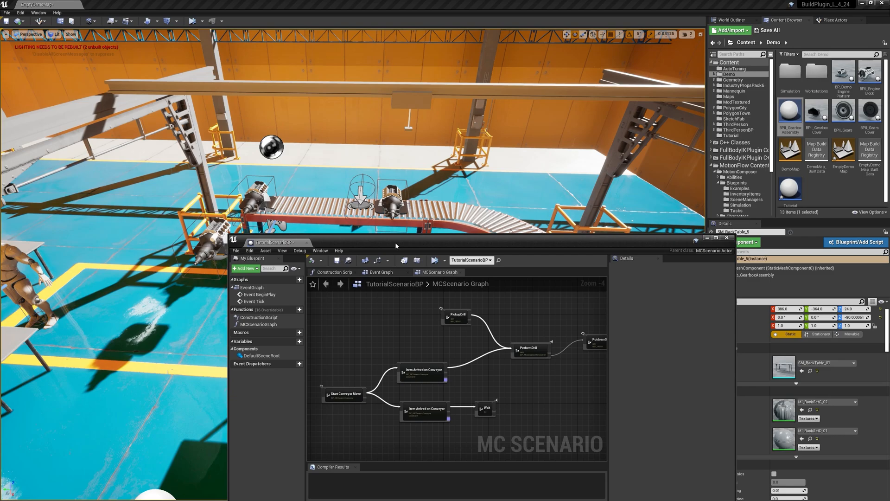
Step: Simulate the level with the two rack tables and the scenario graph in view to check item spawning, and stop it
right_click_drag(395, 199, 399, 250)
right_click_drag(338, 195, 320, 203)
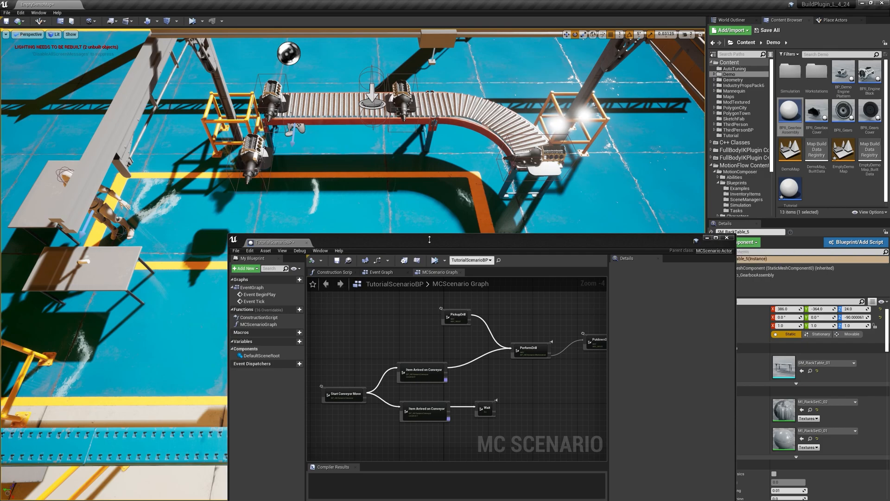
right_click_drag(120, 201, 143, 204)
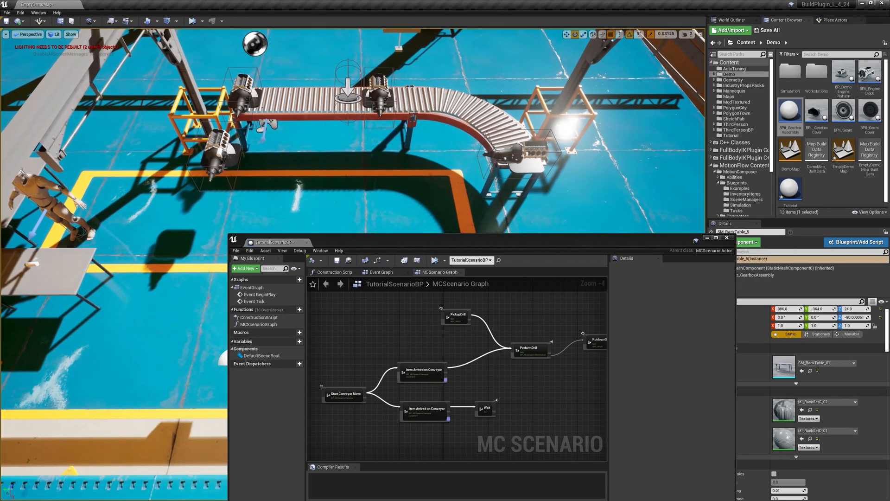
right_click_drag(334, 158, 263, 166)
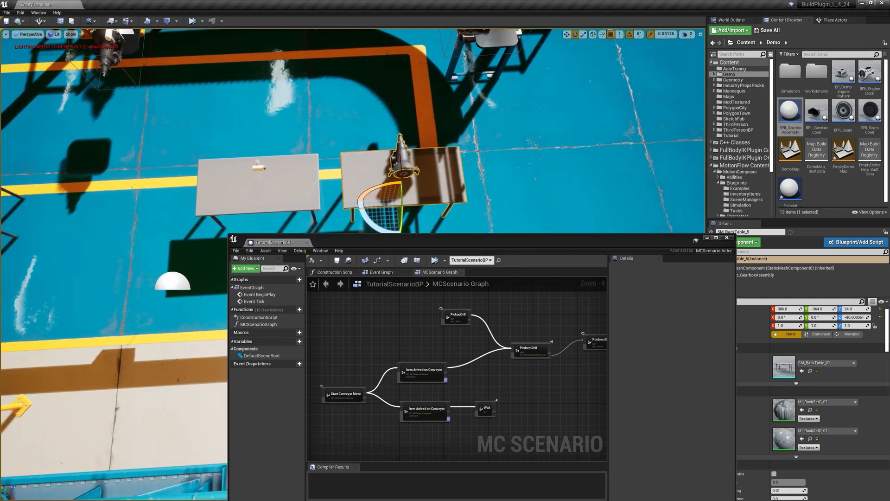
left_click_drag(324, 239, 449, 271)
right_click_drag(223, 63, 255, 41)
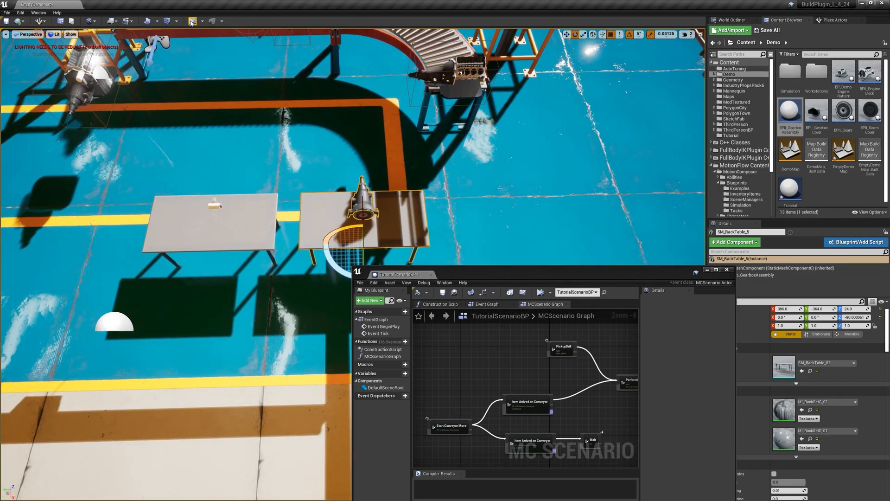
left_click(192, 21)
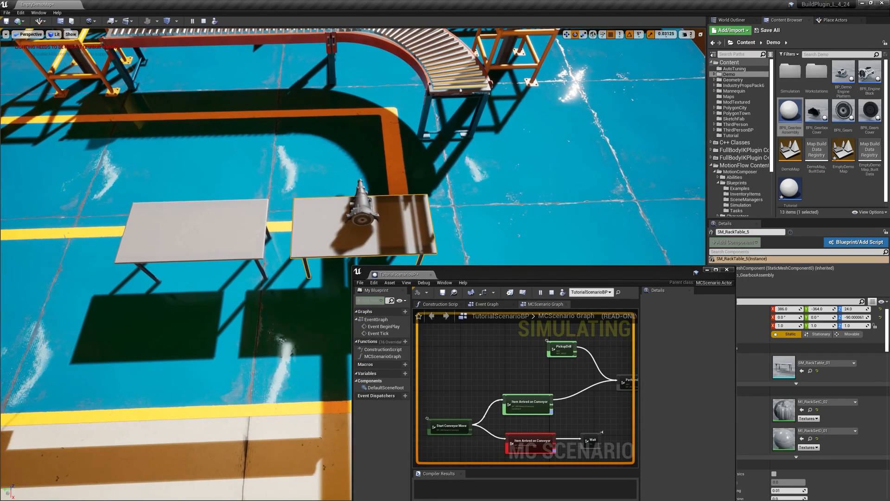
mouse_move(360, 166)
right_mouse_down()
mouse_move(368, 167)
mouse_move(363, 144)
mouse_move(365, 170)
mouse_move(356, 172)
right_mouse_up()
key("Escape")
Step: Add a Start Crane Move node in the empty area below the conveyor nodes of the MCScenario Graph
left_click_drag(356, 269, 181, 157)
right_click_drag(379, 293, 417, 272)
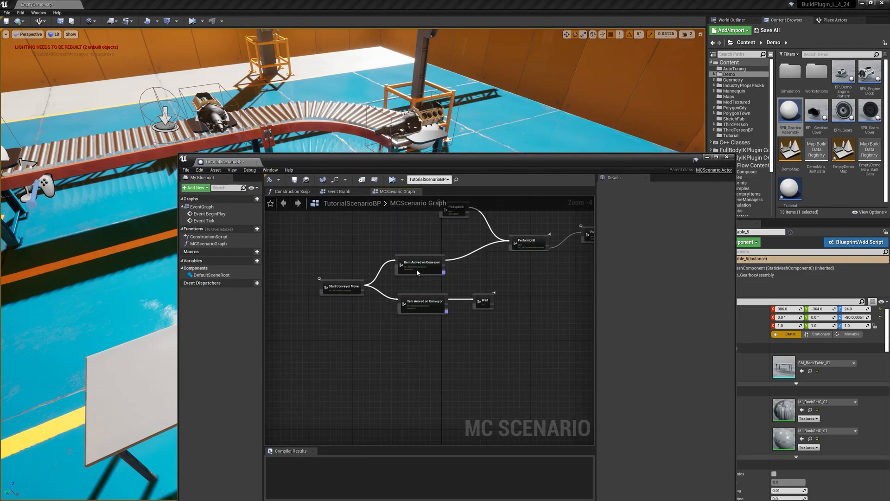
right_click(375, 372)
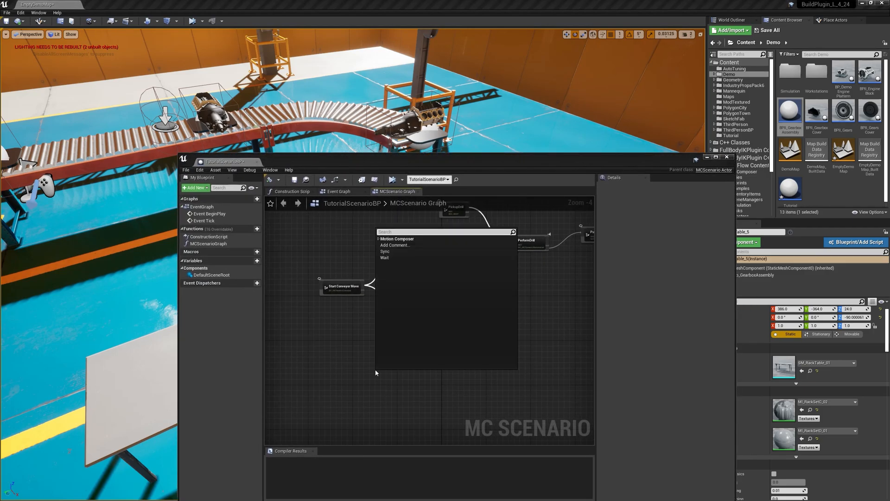
left_click(379, 239)
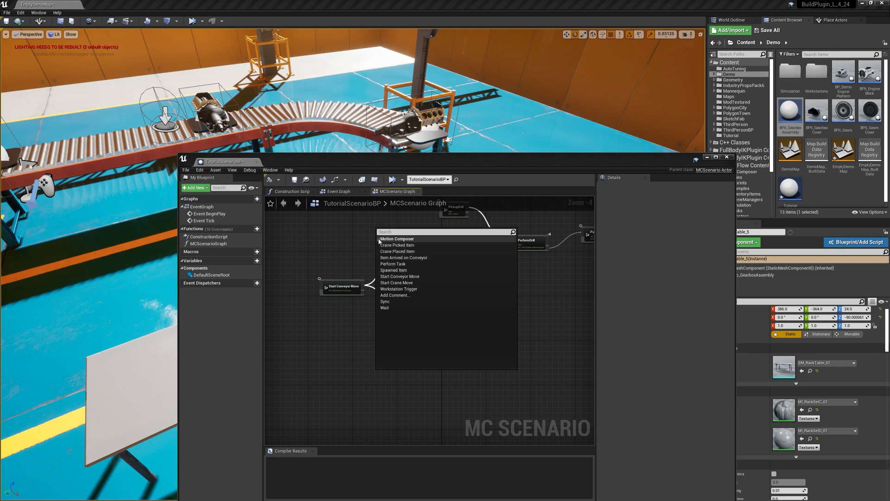
left_click(395, 283)
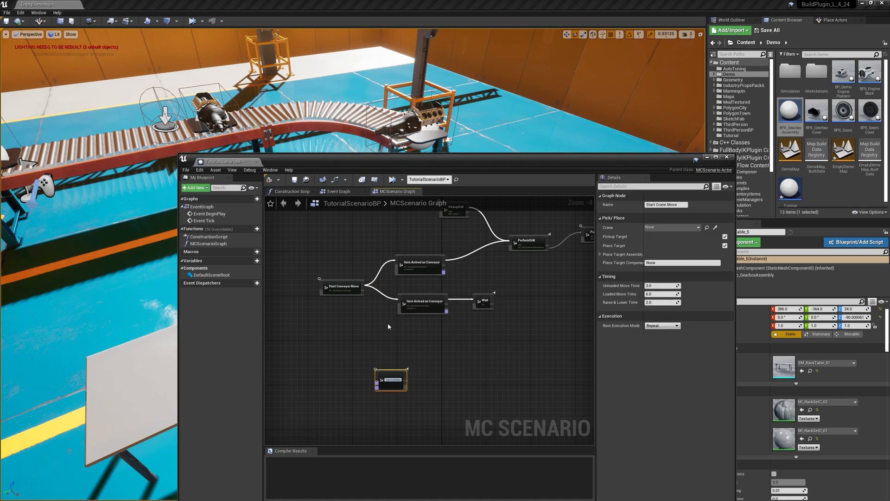
Step: Assign BP_MCGenericOverheadCrane as the crane of the Start Crane Move node and place the node below and to the right of the Wait node
left_click(670, 227)
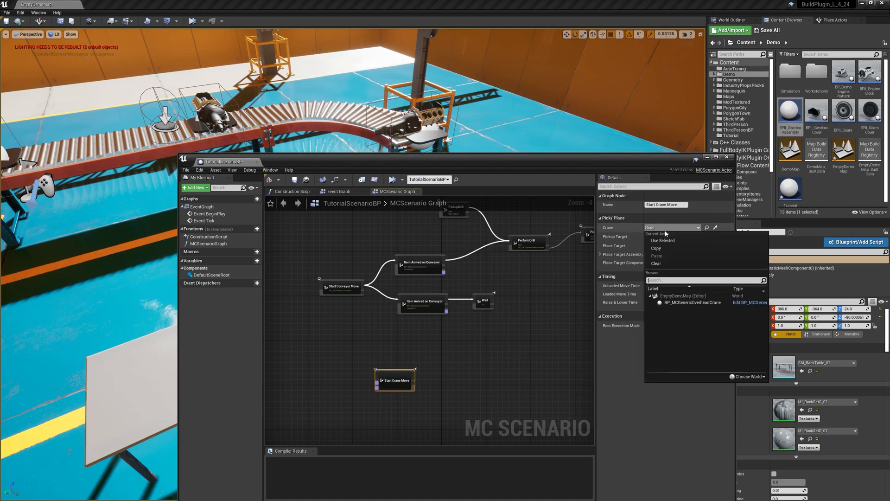
left_click(686, 302)
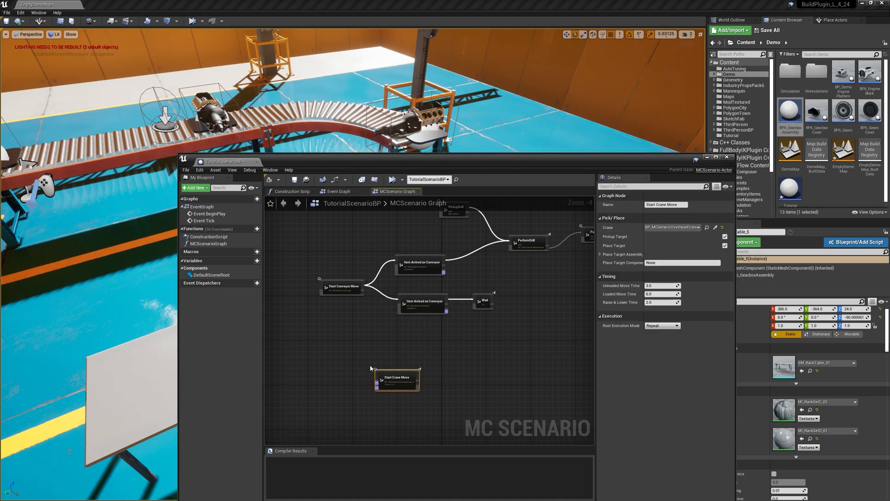
left_click_drag(412, 384, 528, 371)
scroll(526, 378, "up", 2)
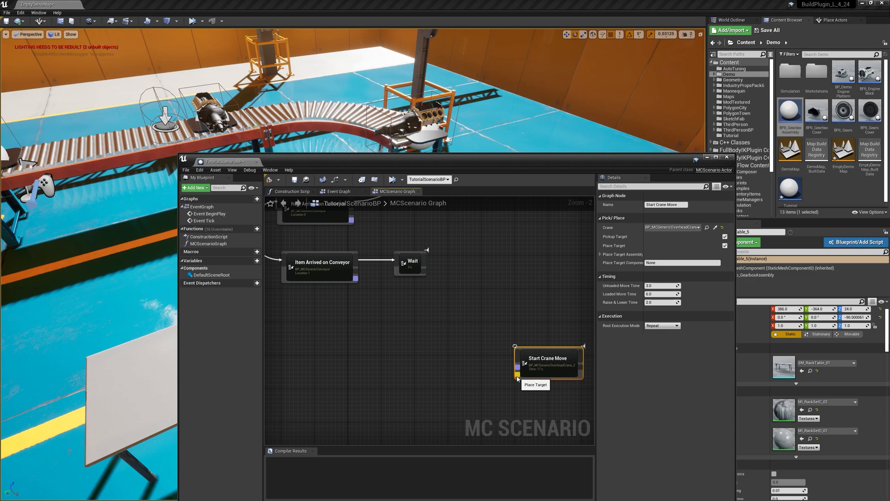
scroll(519, 376, "down", 1)
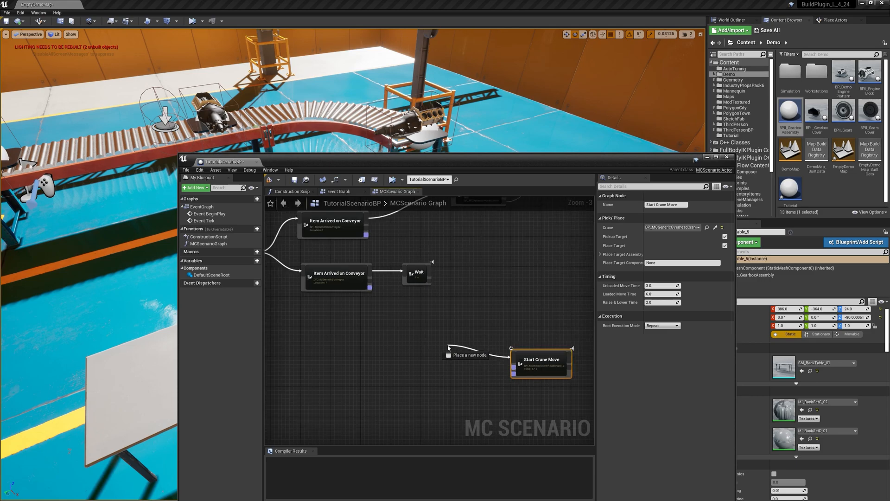
left_click(514, 308)
left_click_drag(520, 366, 498, 348)
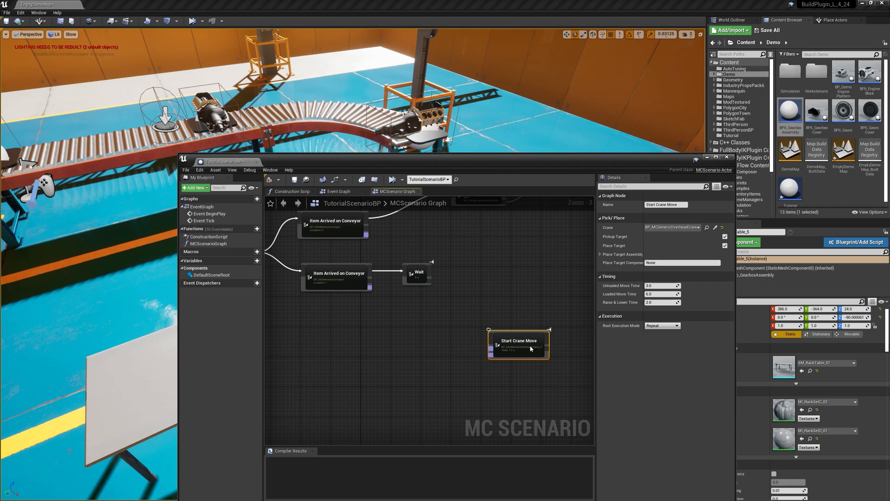
left_click_drag(521, 345, 523, 320)
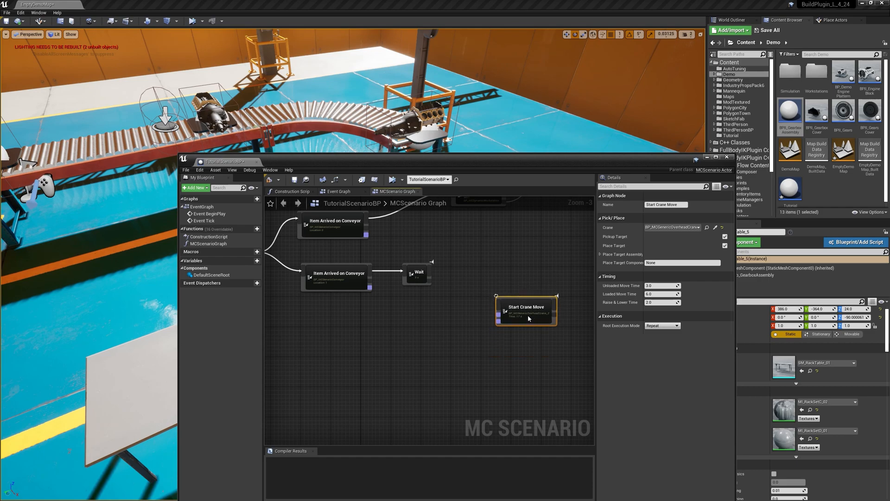
Step: Delete the Wait node and connect the lower Item Arrived on Conveyor node's execution output to Start Crane Move instead
left_click_drag(331, 281, 333, 279)
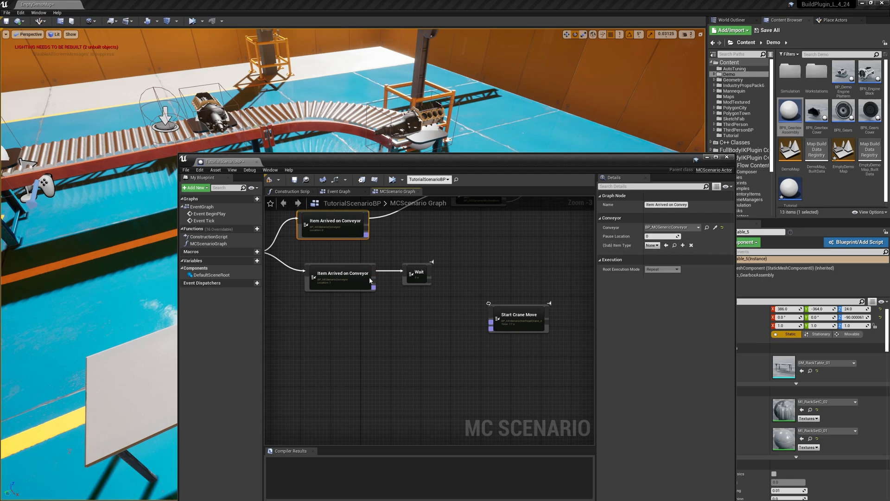
left_click_drag(348, 280, 341, 281)
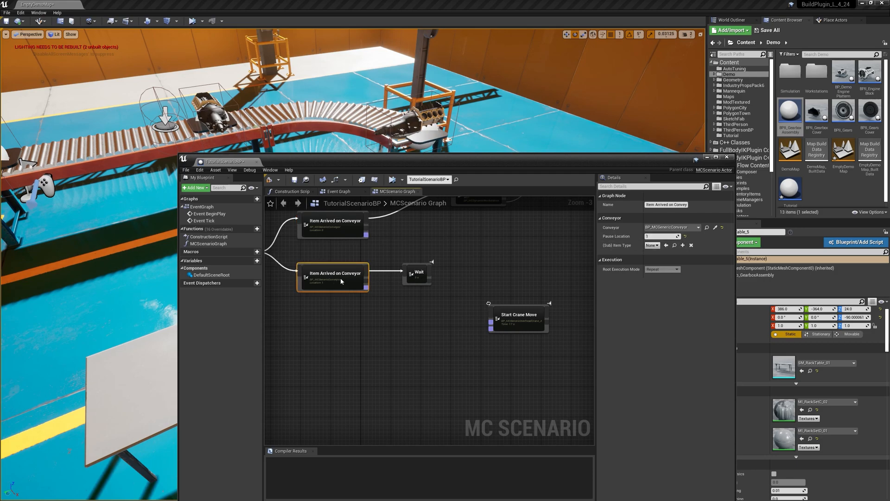
left_click_drag(407, 249, 424, 299)
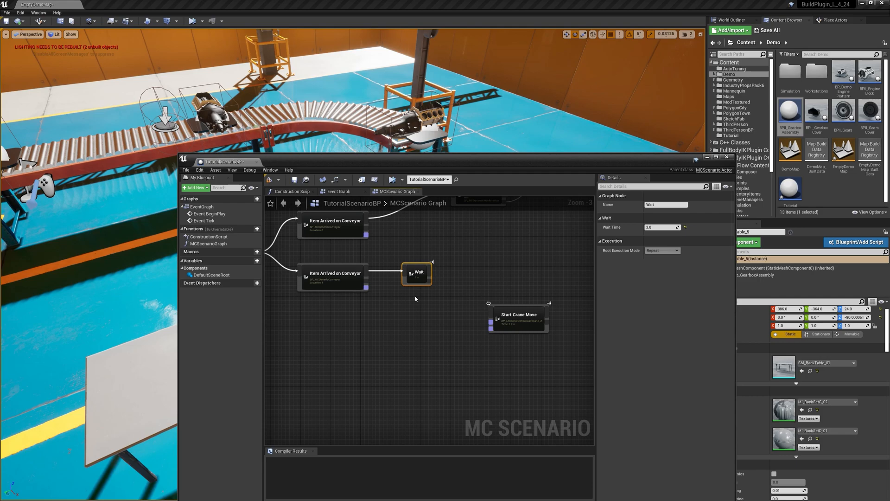
key("Delete")
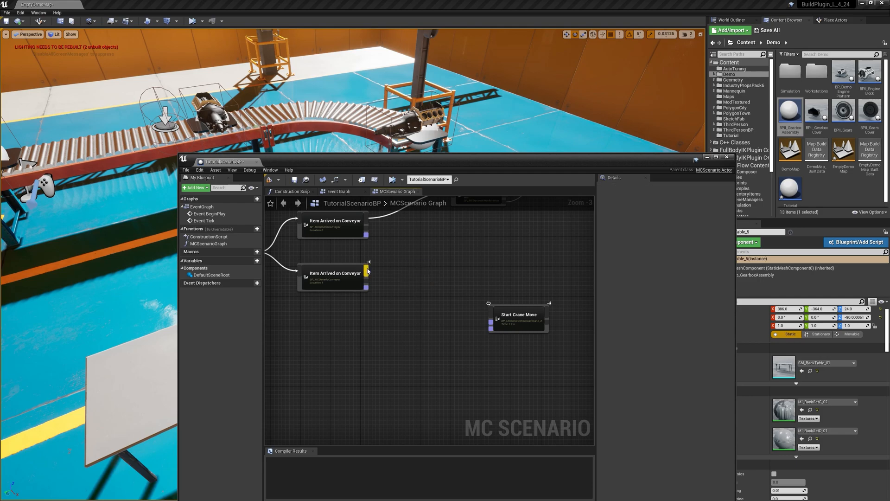
left_click_drag(368, 271, 490, 311)
Step: Lower the blueprint window to reveal the gearbox rack table, and move the Start Crane Move node closer to the conveyor nodes
left_click_drag(508, 171, 461, 312)
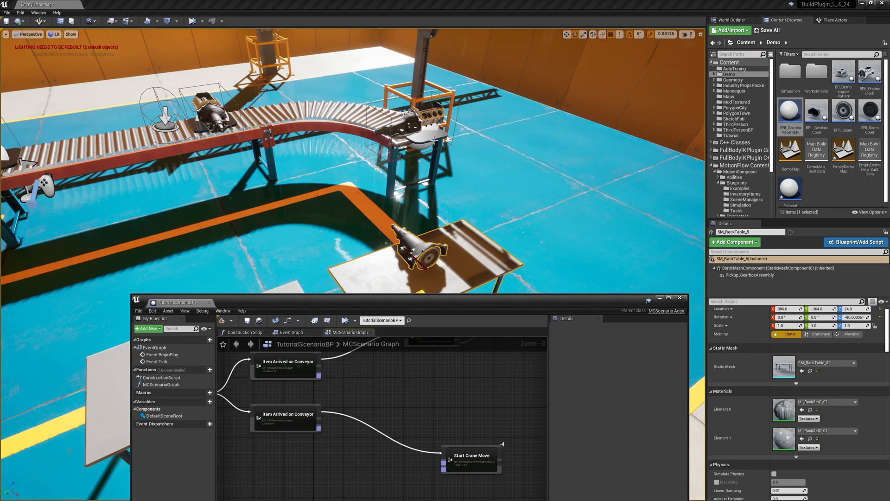
right_click_drag(395, 416, 427, 391)
scroll(427, 391, "down", 1)
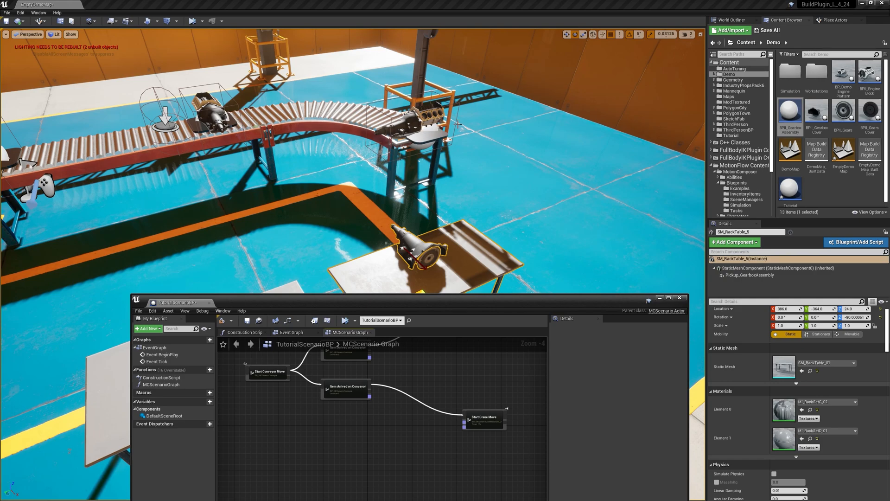
left_click_drag(480, 417, 471, 407)
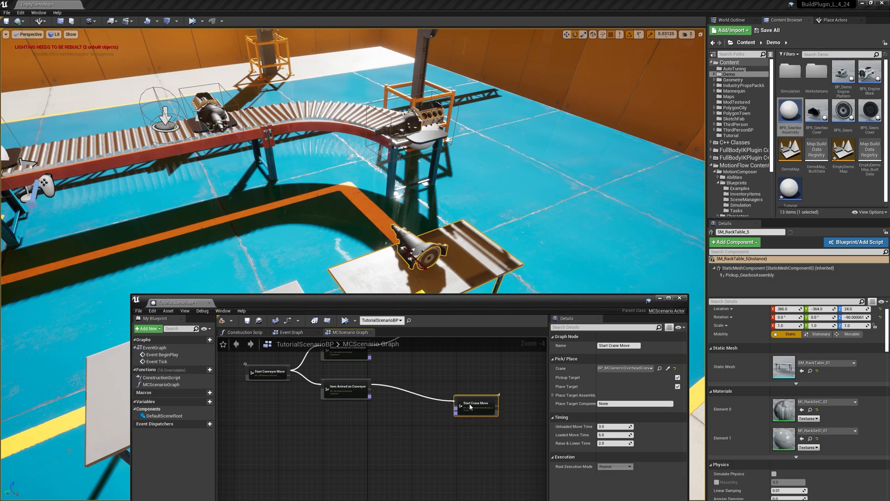
left_click_drag(469, 404, 466, 405)
left_click_drag(468, 407, 462, 404)
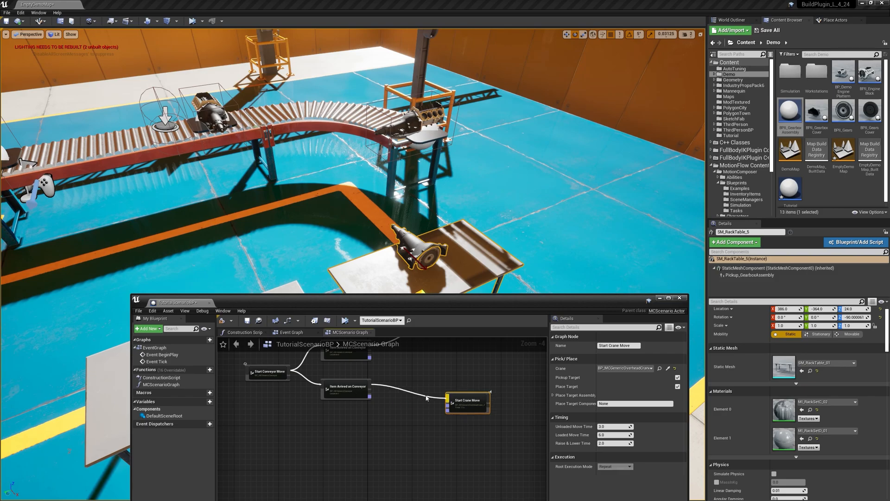
scroll(425, 412, "up", 2)
right_click_drag(425, 412, 427, 395)
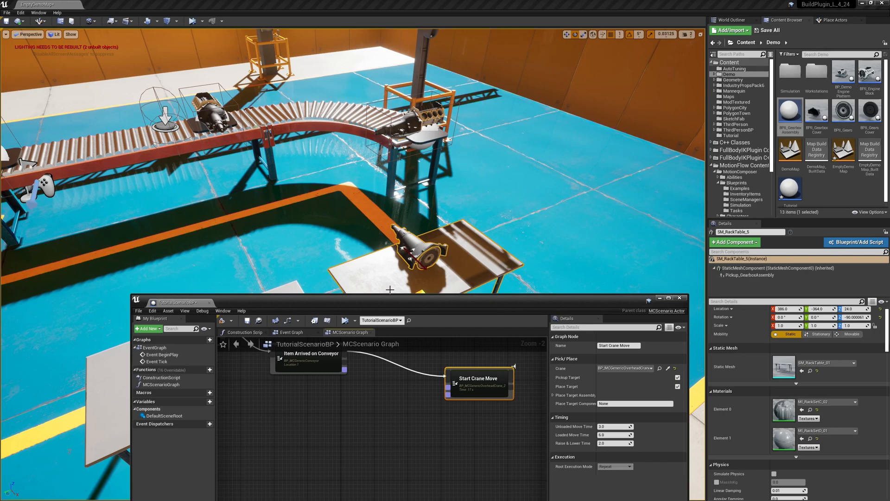
Step: Add a Spawned Item node in the empty area below the lower Item Arrived on Conveyor node
right_click_drag(288, 412, 374, 437)
scroll(367, 441, "down", 1)
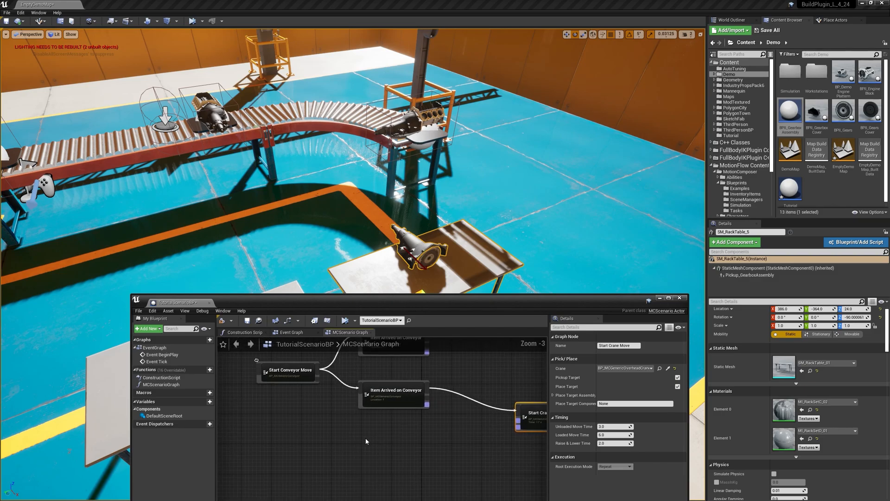
right_click(298, 451)
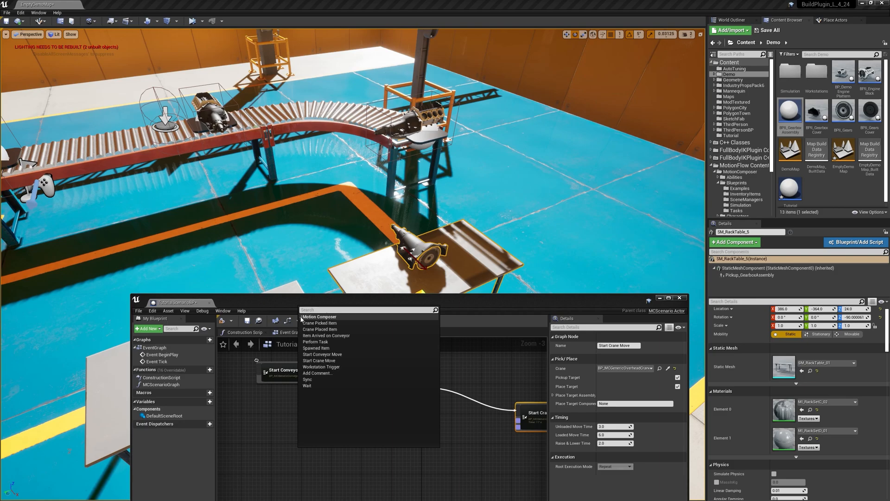
left_click(312, 348)
mouse_move(323, 473)
left_mouse_down()
mouse_move(297, 469)
mouse_move(338, 465)
left_mouse_up()
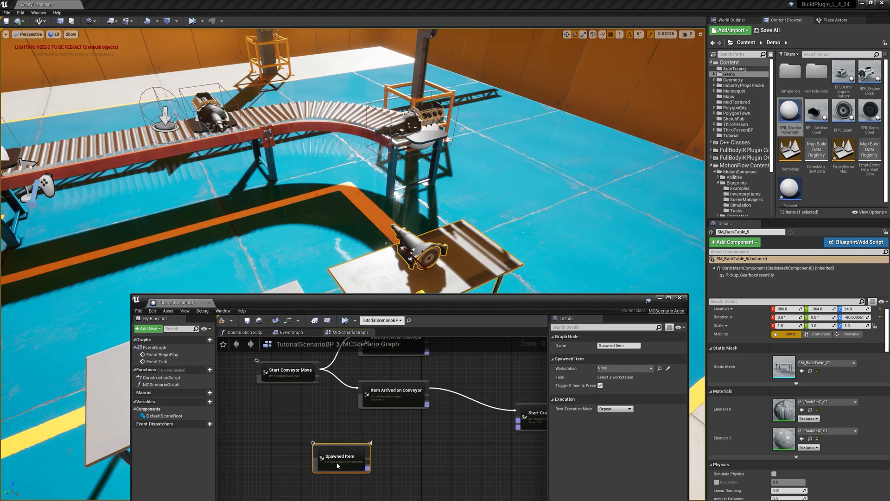
left_click_drag(337, 465, 338, 462)
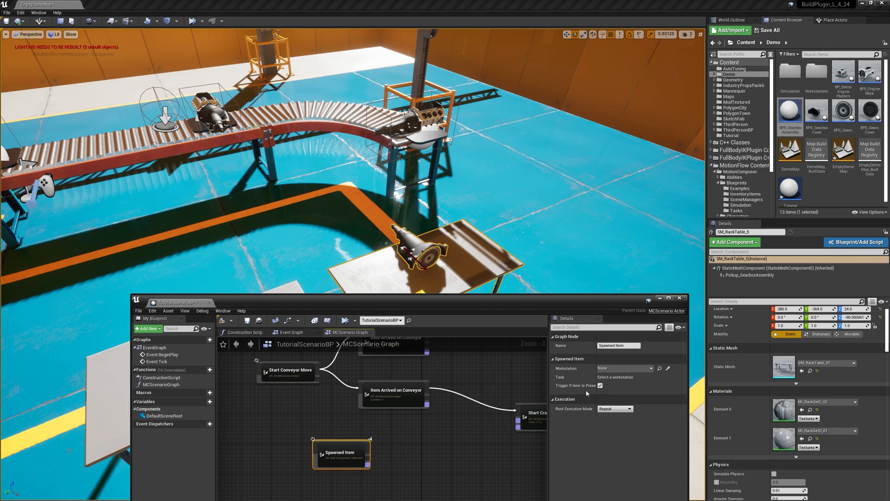
Step: Rename the selected gearbox rack table SM_RackTable_5 in the level as Crane_GearboxWS
left_click(605, 369)
left_click(605, 369)
left_click(742, 232)
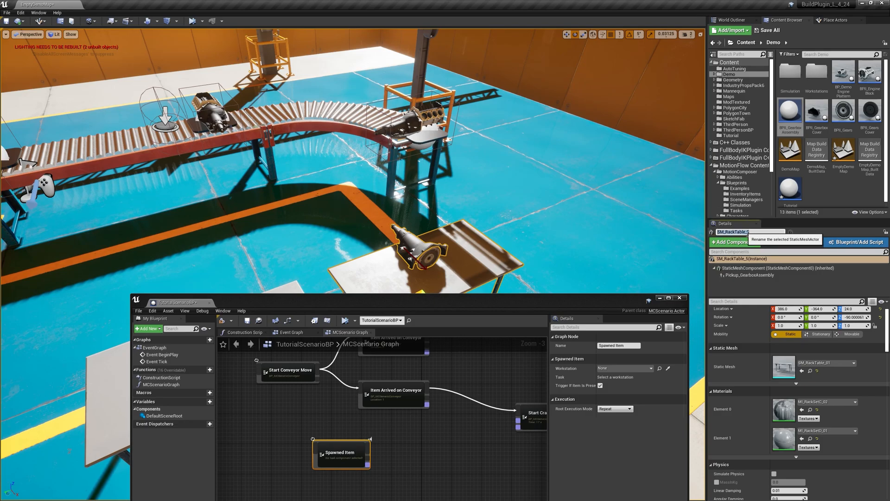
type("Crane_GearboxWS")
key("Return")
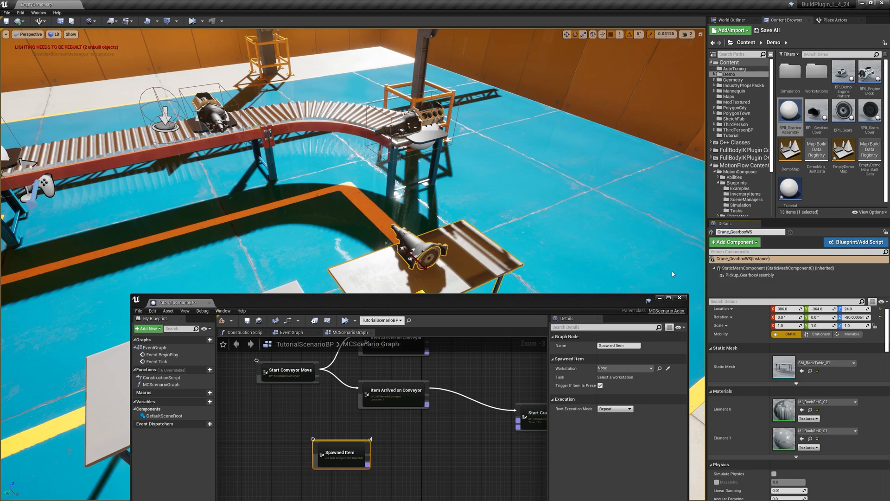
Step: Set Crane_GearboxWS as the workstation of the Spawned Item node
left_click(601, 368)
type("crane")
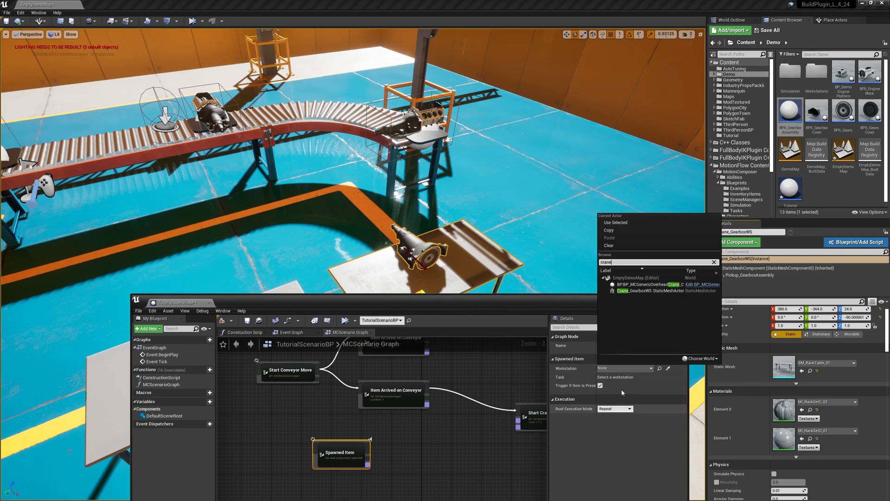
left_click(641, 291)
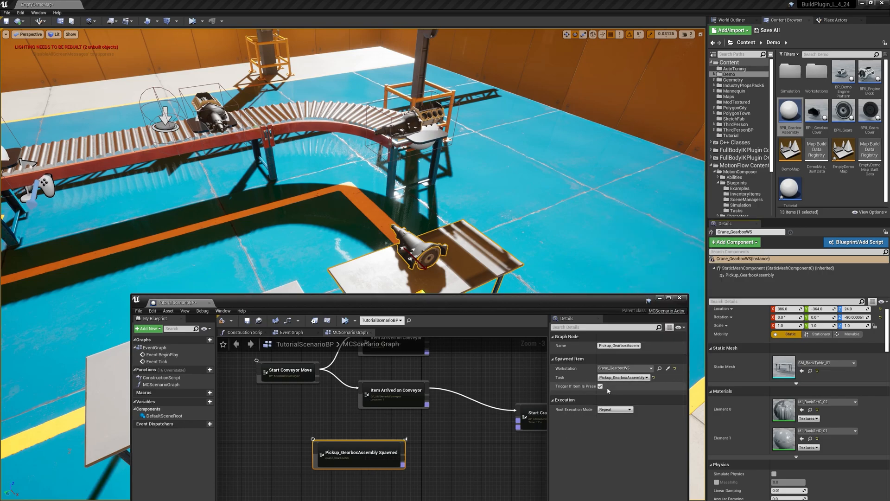
Step: Place the Pickup_GearboxAssembly Spawned node beneath the conveyor node and connect its Exec Out to Start Crane Move
left_click_drag(354, 452, 409, 449)
right_click_drag(466, 451, 402, 453)
left_click_drag(328, 455, 356, 449)
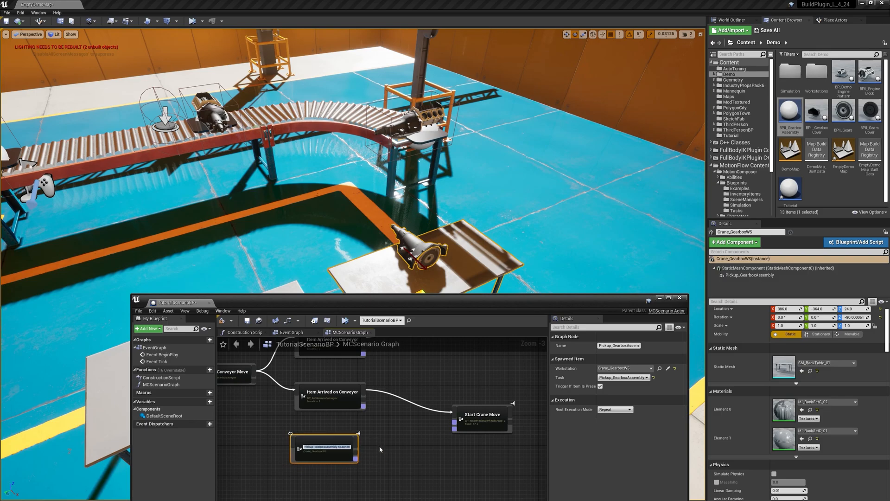
left_click(353, 429)
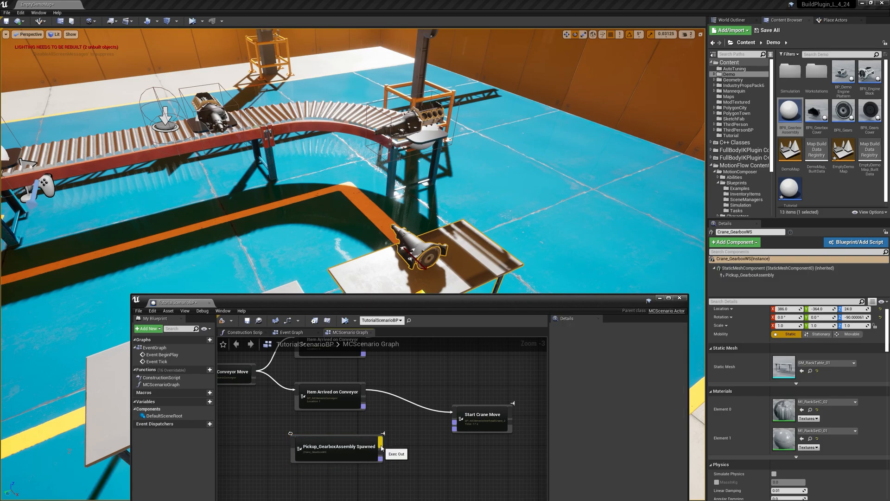
left_click_drag(380, 447, 454, 422)
mouse_move(350, 448)
left_mouse_down()
mouse_move(360, 444)
mouse_move(358, 451)
left_mouse_up()
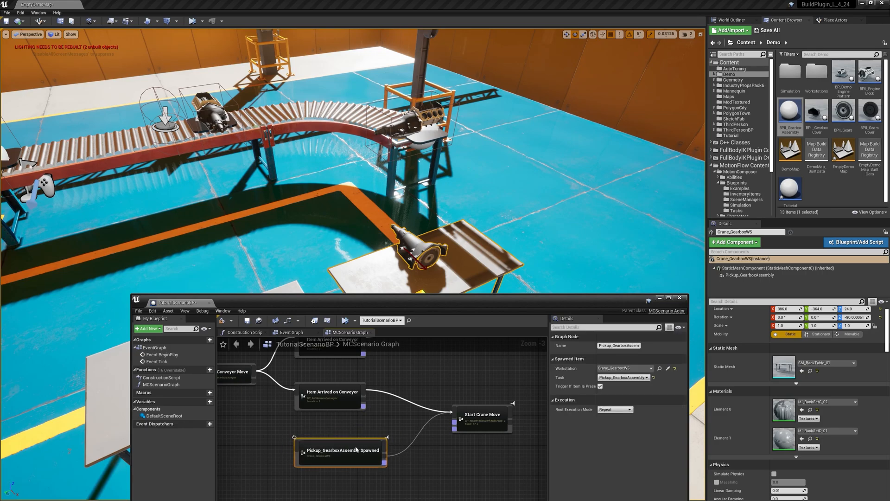
double_click(309, 450)
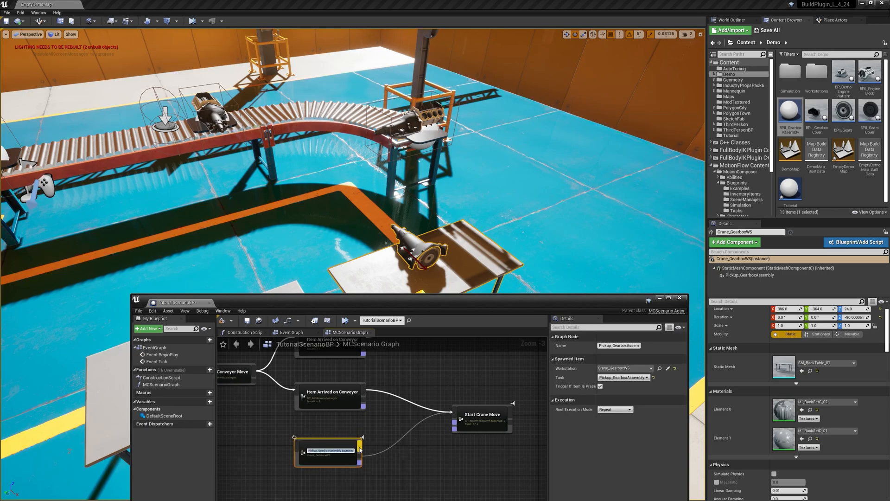
left_click(327, 477)
Step: Connect the Item output of Pickup_GearboxAssembly Spawned to the Pickup Target input of Start Crane Move
left_click(463, 428)
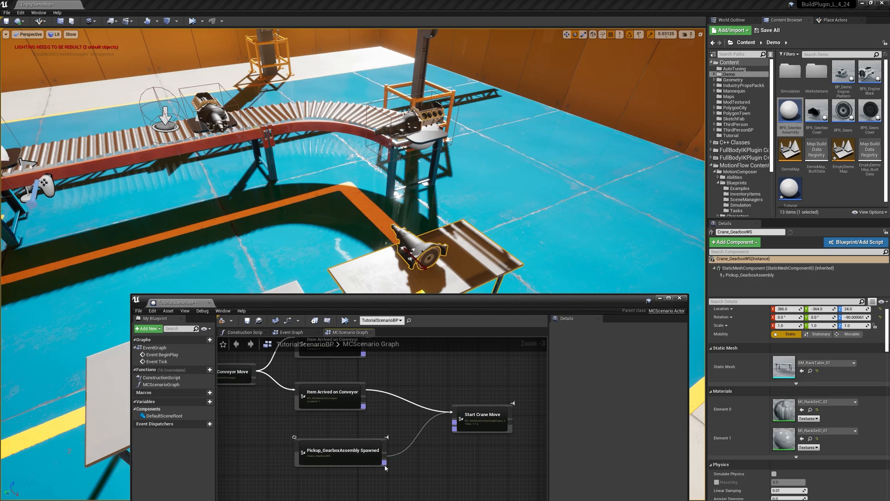
left_click(364, 456)
left_click(479, 421)
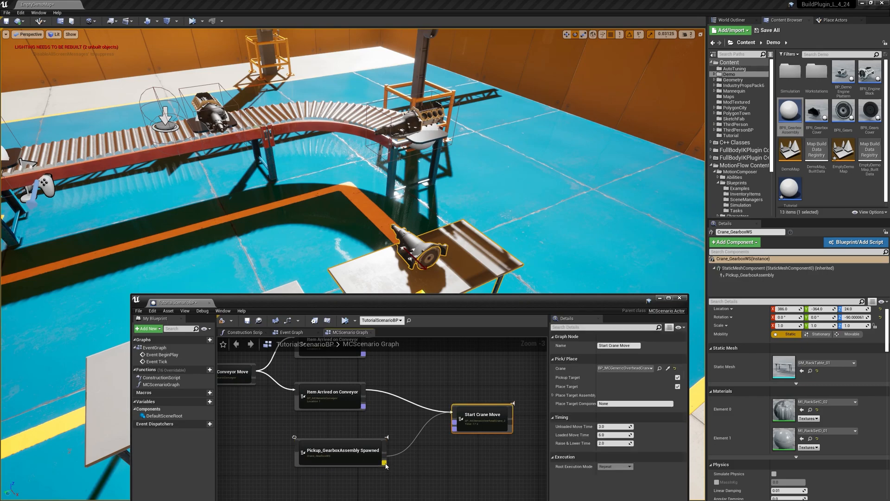
scroll(386, 466, "up", 1)
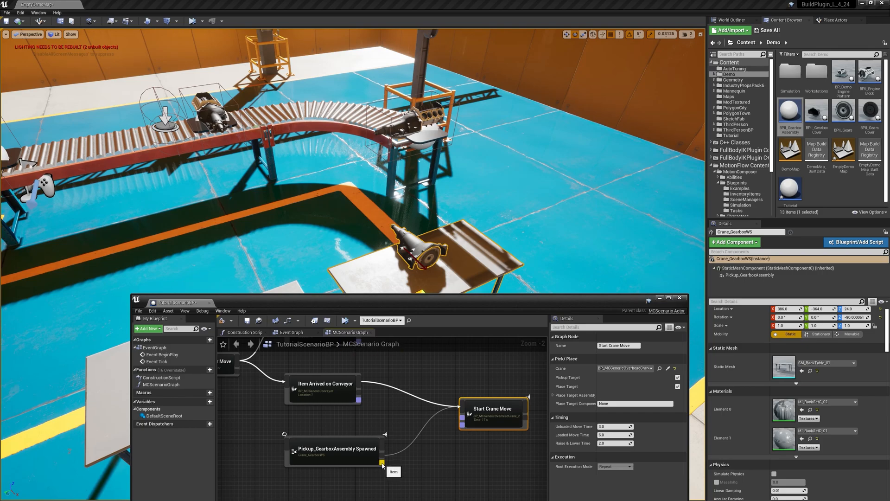
left_click_drag(381, 462, 463, 422)
left_click_drag(374, 455, 379, 462)
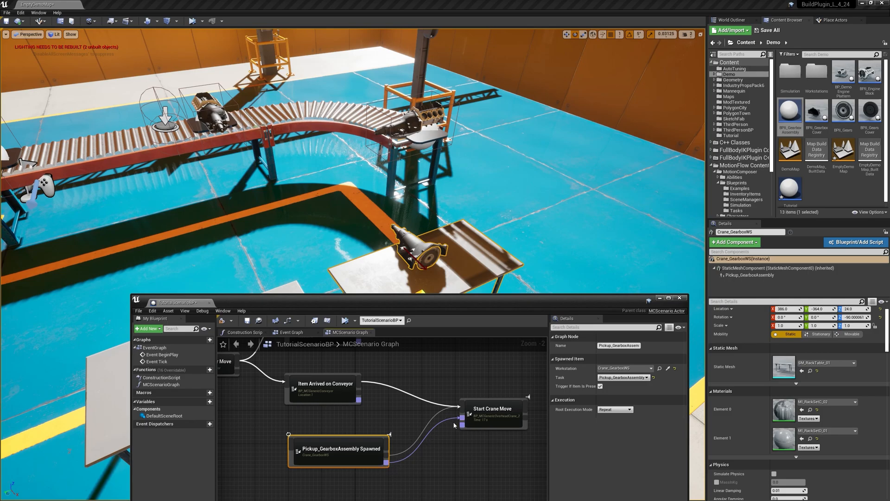
Step: Shift the lower Item Arrived on Conveyor node slightly to line it up above the Pickup_GearboxAssembly Spawned node
left_click(486, 416)
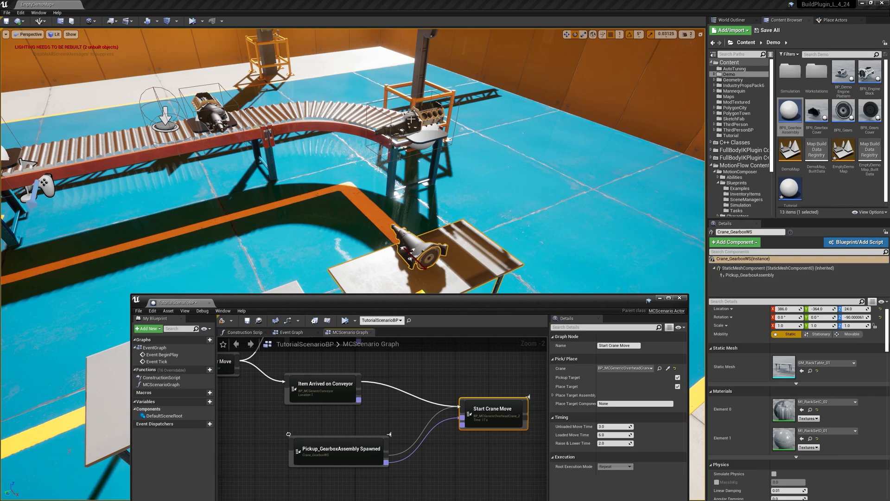
left_click(327, 395)
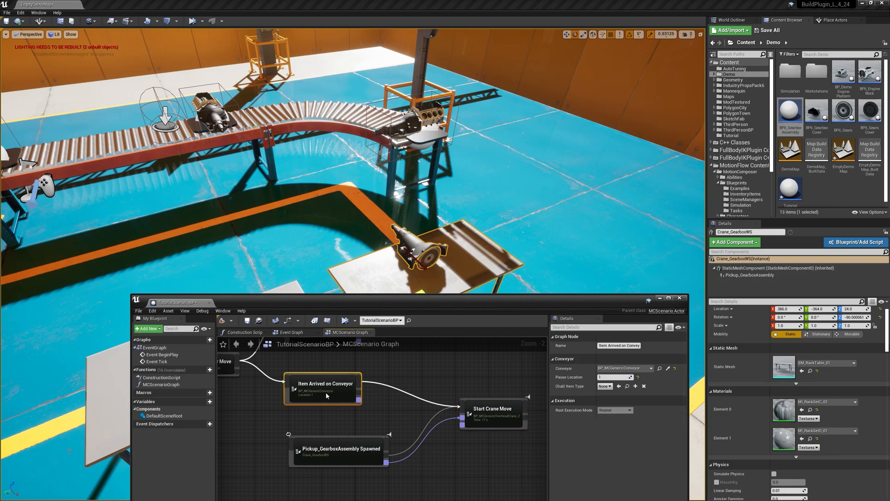
scroll(323, 394, "down", 1)
mouse_move(323, 394)
right_mouse_down()
mouse_move(331, 427)
mouse_move(334, 397)
right_mouse_up()
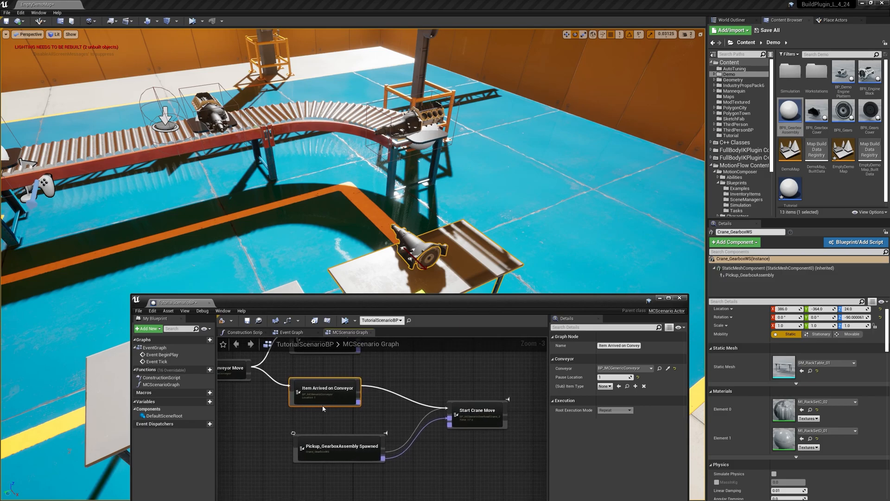
Step: Connect the Item output of the lower Item Arrived on Conveyor node to the Place Target input of Start Crane Move
scroll(392, 398, "up", 1)
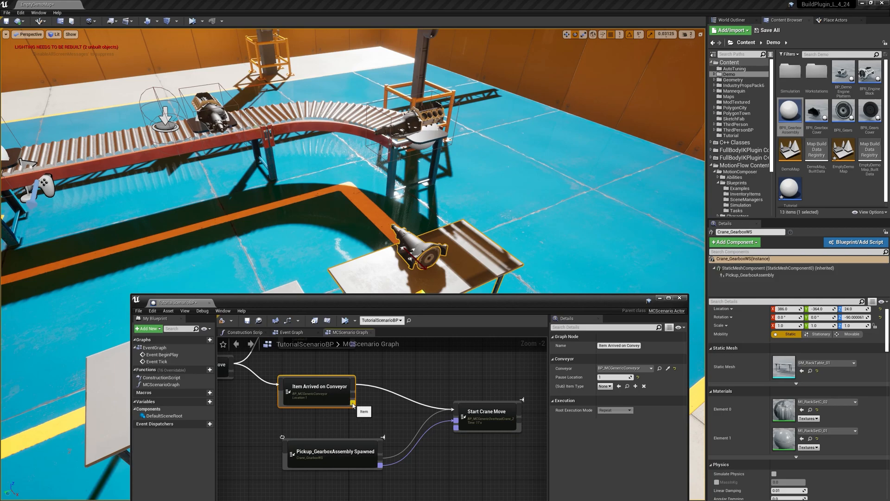
left_click_drag(353, 404, 456, 429)
right_click(317, 154)
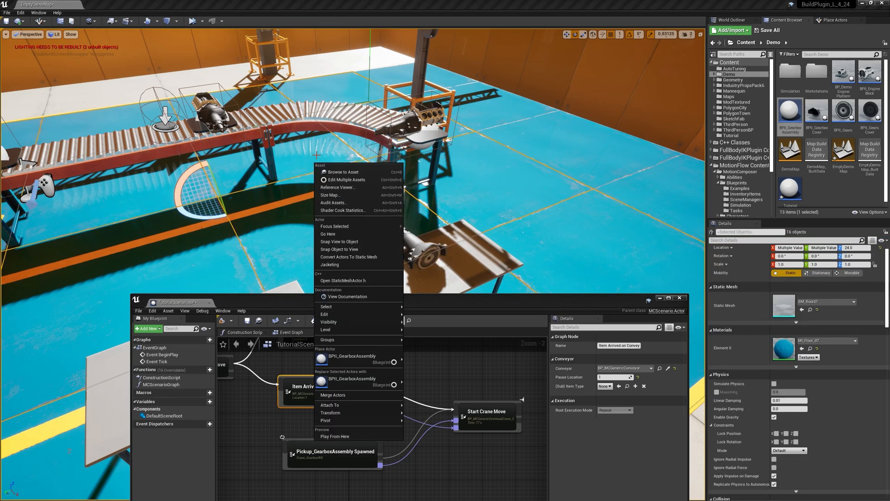
left_click(435, 309)
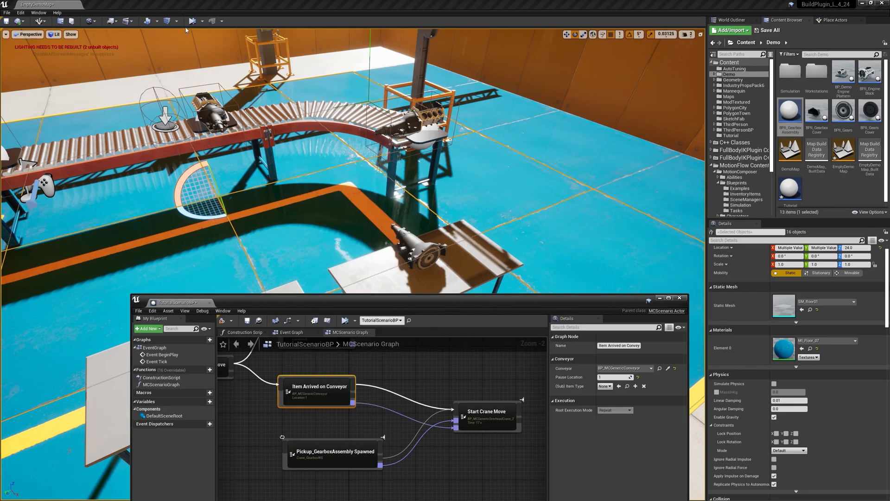
Step: Simulate the scenario, examine how the crane handles the gearbox from several viewpoints, and stop the simulation
left_click(345, 321)
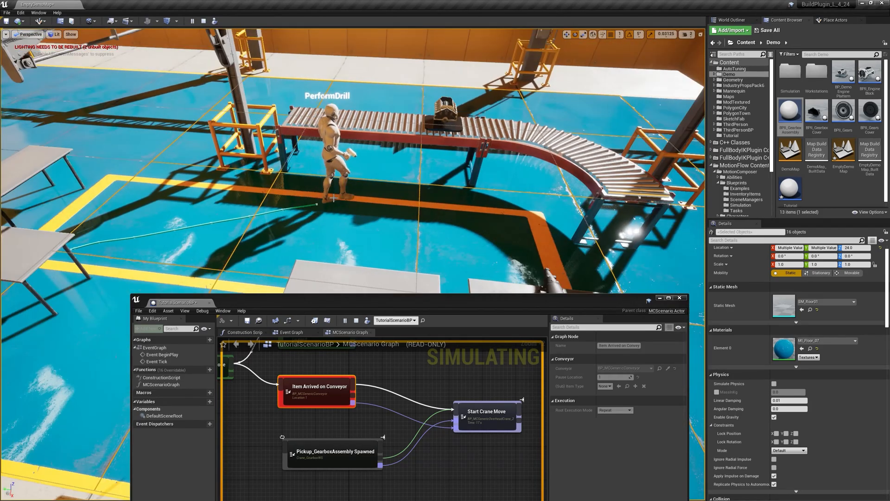
right_click_drag(393, 185, 429, 211)
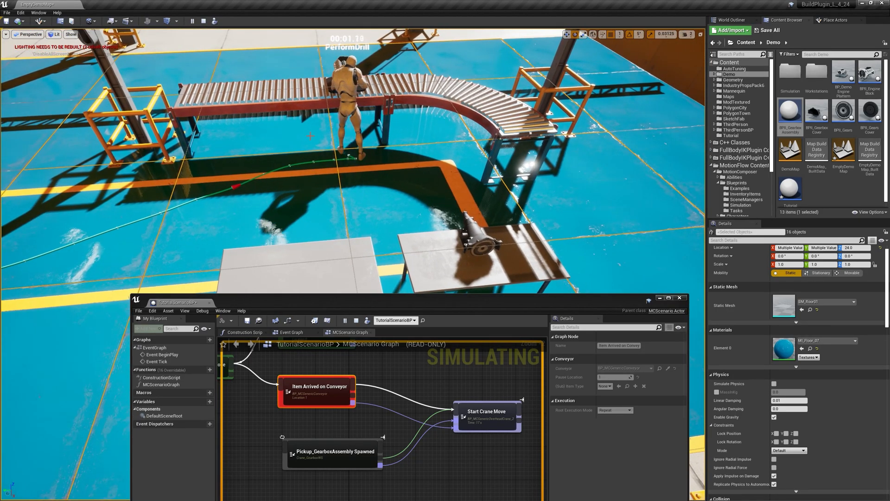
right_click_drag(310, 135, 349, 217)
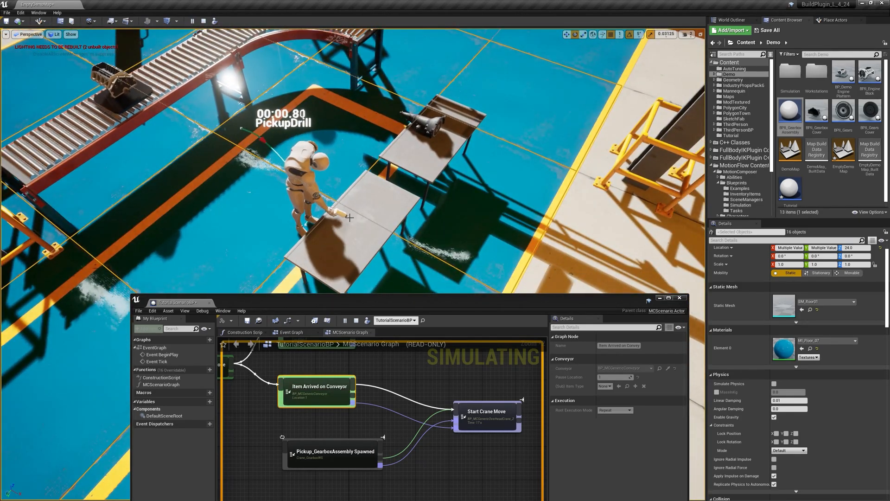
right_click_drag(347, 210, 366, 223)
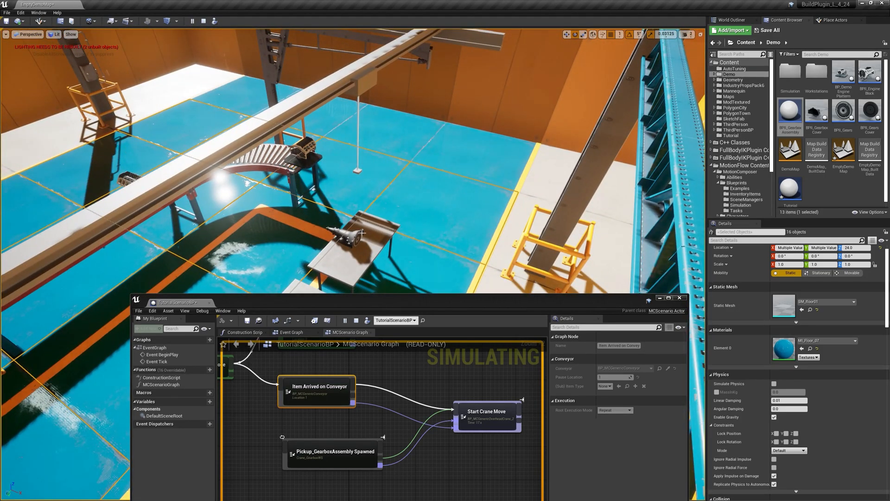
right_click_drag(359, 244, 318, 247)
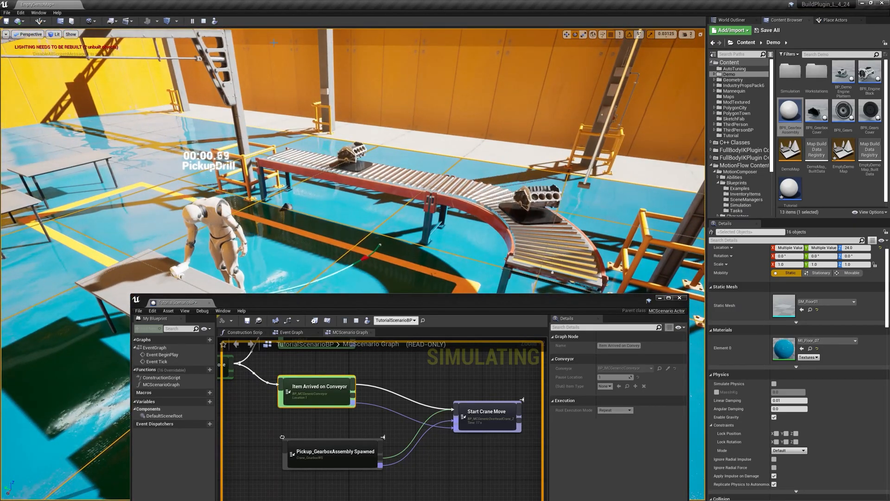
left_click(203, 22)
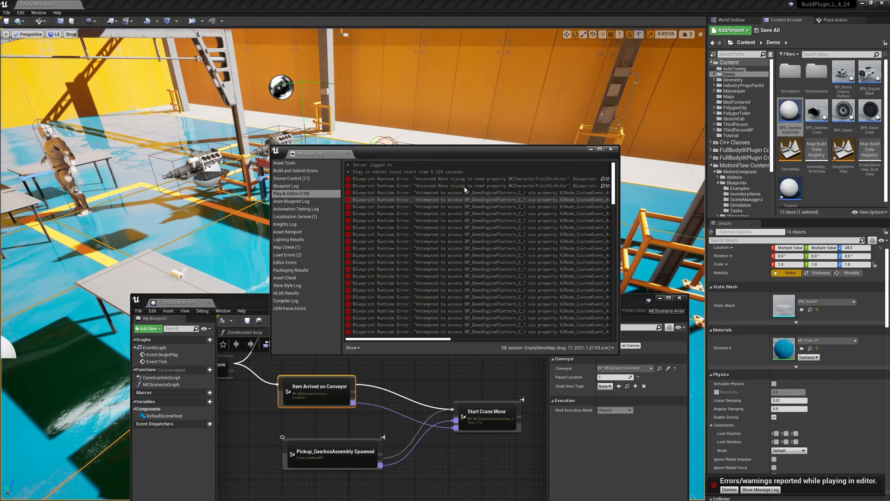
Step: Close the message log and dismiss the error notification from the simulation
left_click(466, 192)
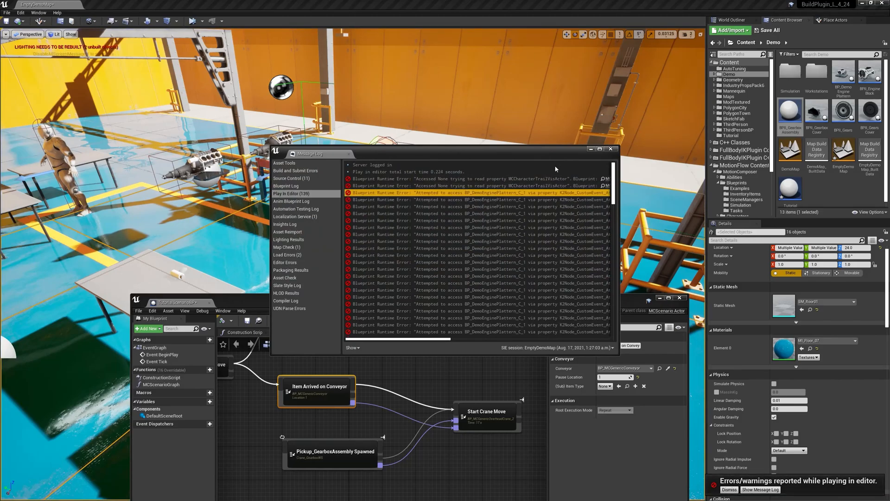
left_click(613, 150)
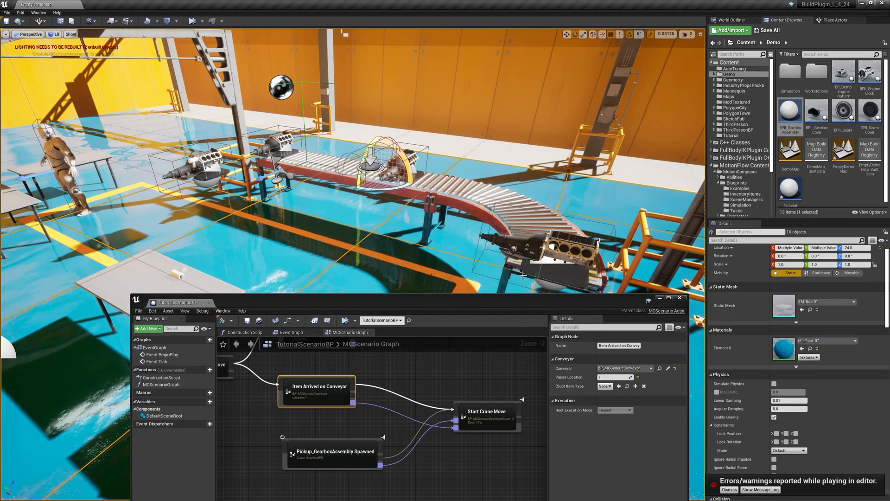
left_click(337, 462)
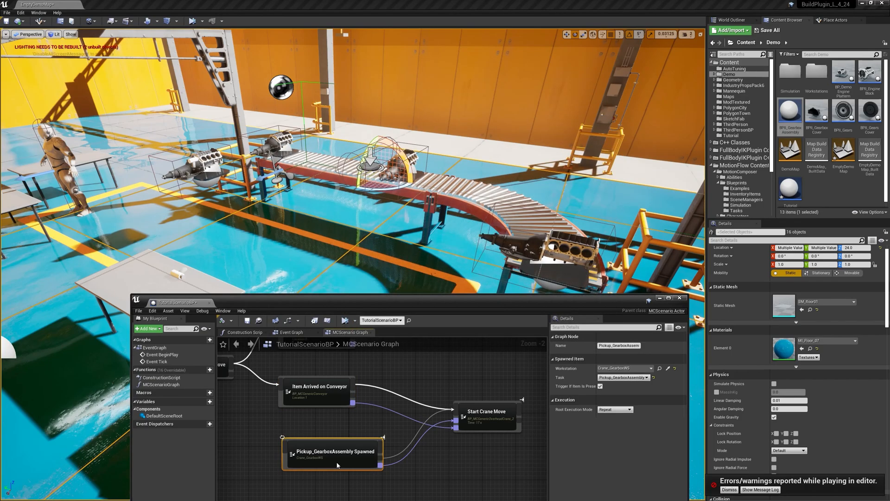
right_click_drag(415, 260, 457, 268)
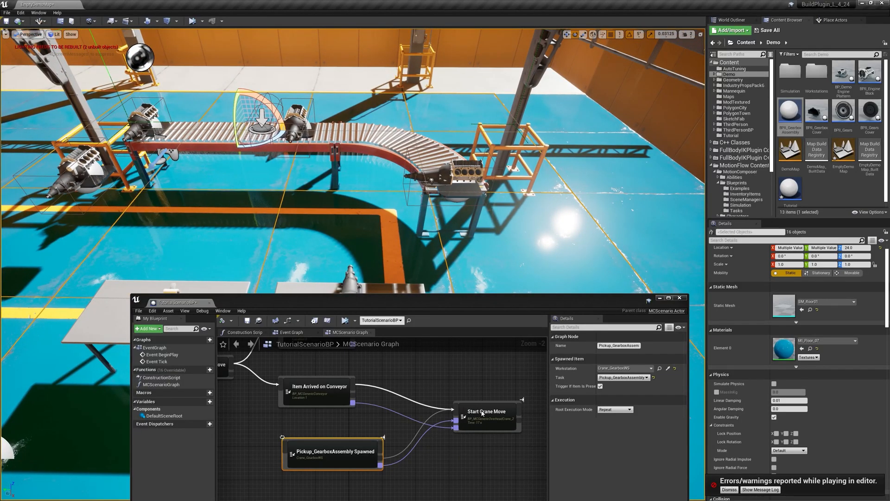
left_click(729, 490)
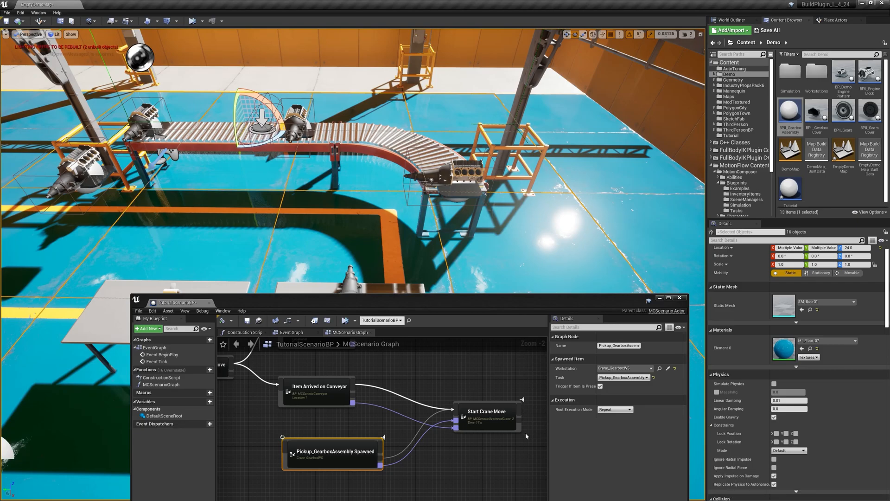
Step: Reposition the Start Crane Move node level with the lower Item Arrived on Conveyor node
left_click_drag(487, 416, 461, 391)
scroll(460, 395, "down", 2)
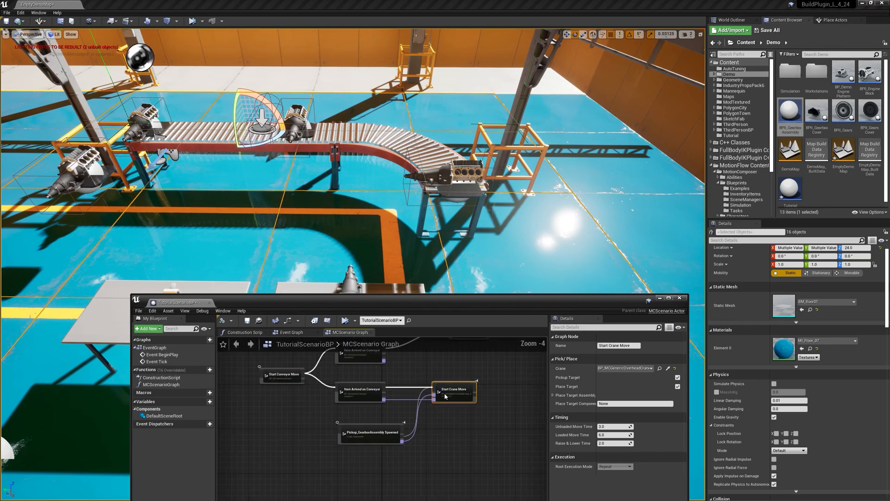
right_click_drag(390, 393, 378, 418)
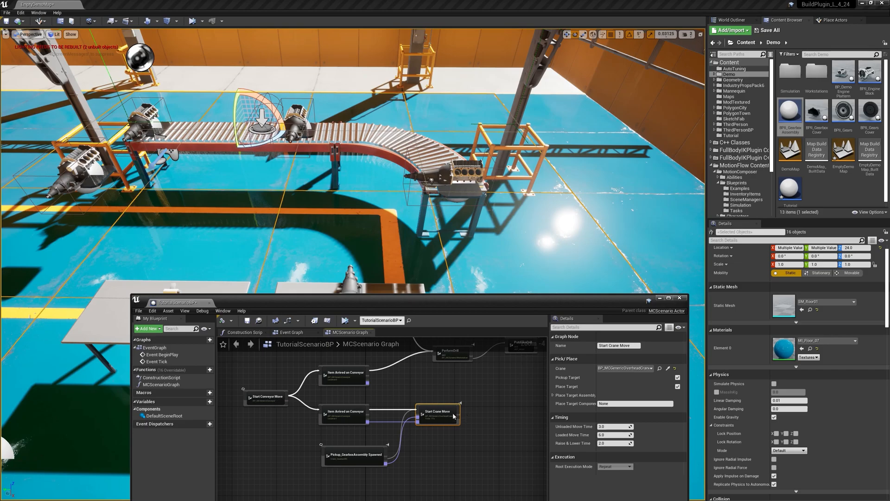
left_click(256, 400)
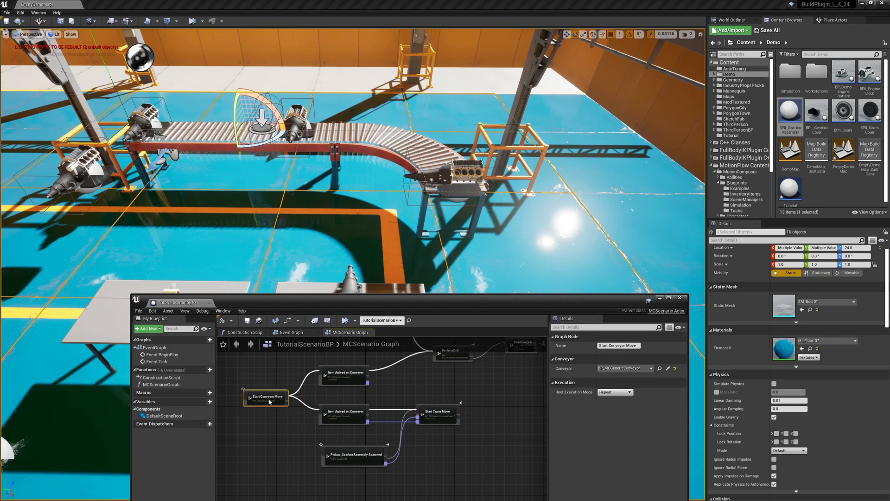
left_click(353, 417)
left_click(433, 415)
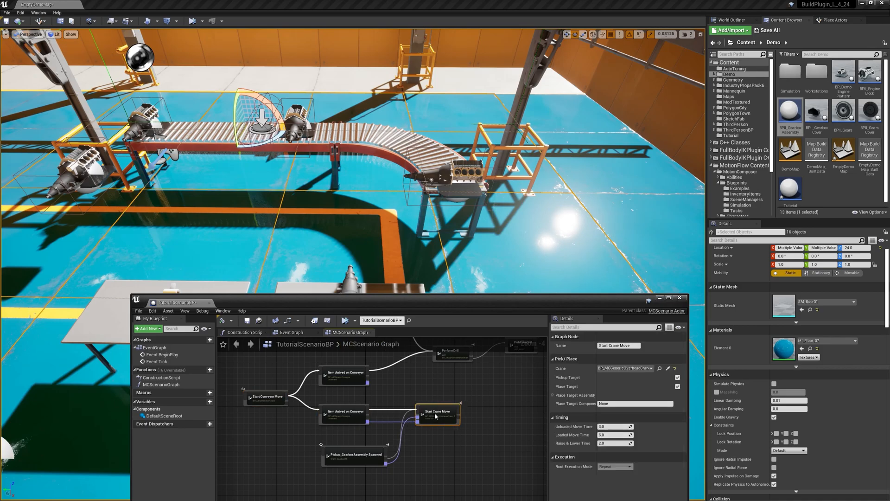
left_click_drag(434, 415, 435, 417)
left_click_drag(445, 413, 451, 449)
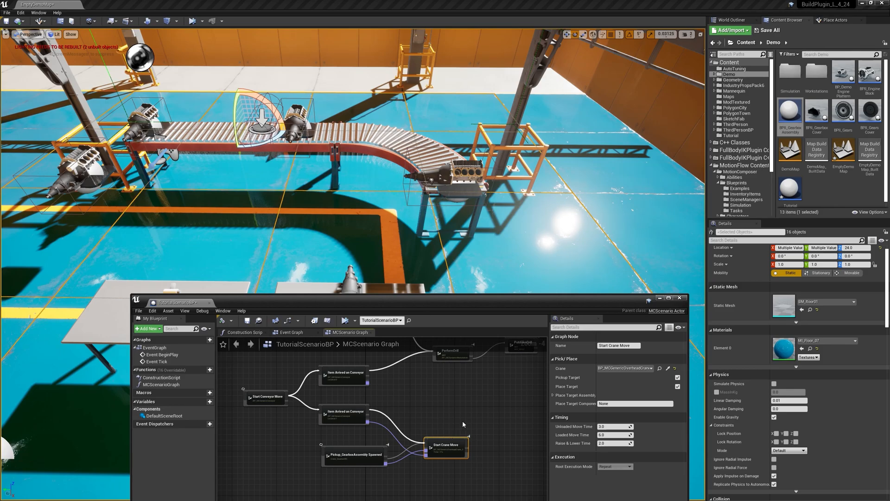
left_click_drag(452, 448, 447, 414)
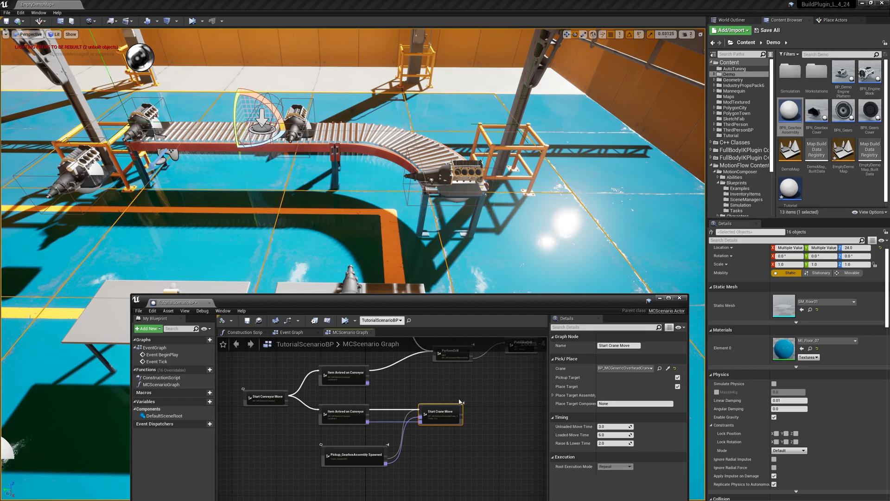
Step: Add a Crane Placed Item node connected to the Exec Out of Start Crane Move
left_click_drag(477, 410, 483, 411)
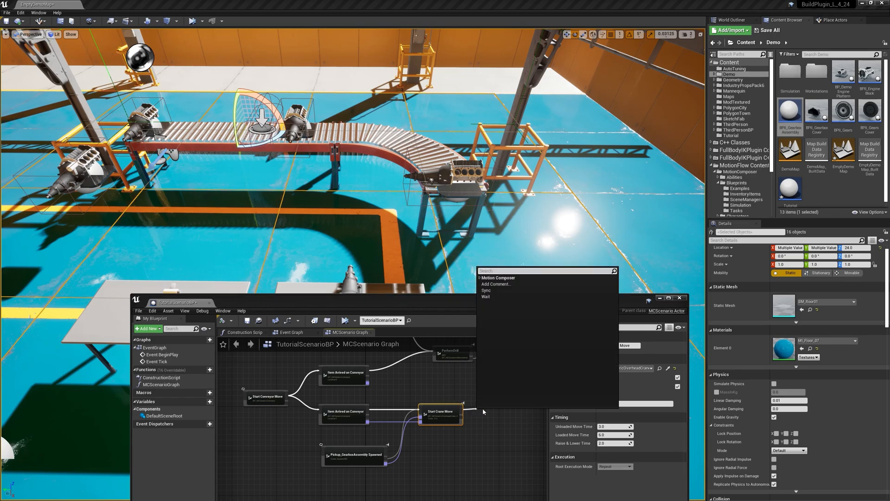
left_click(482, 278)
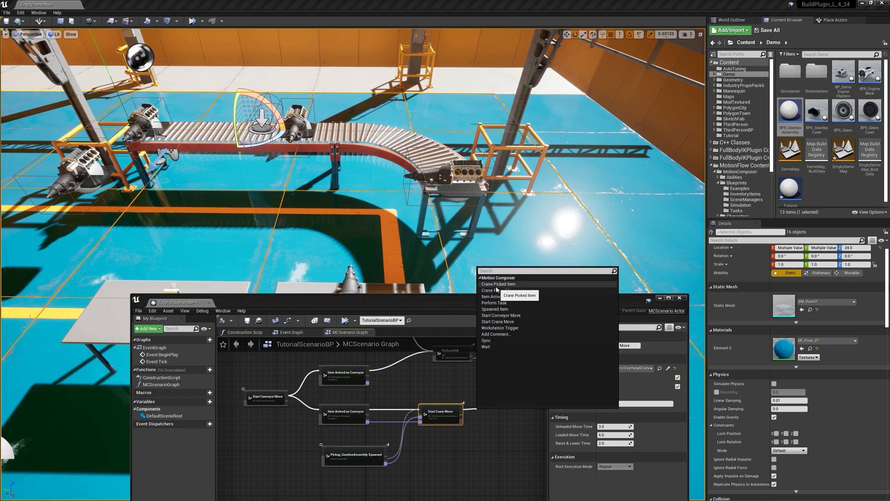
left_click(497, 290)
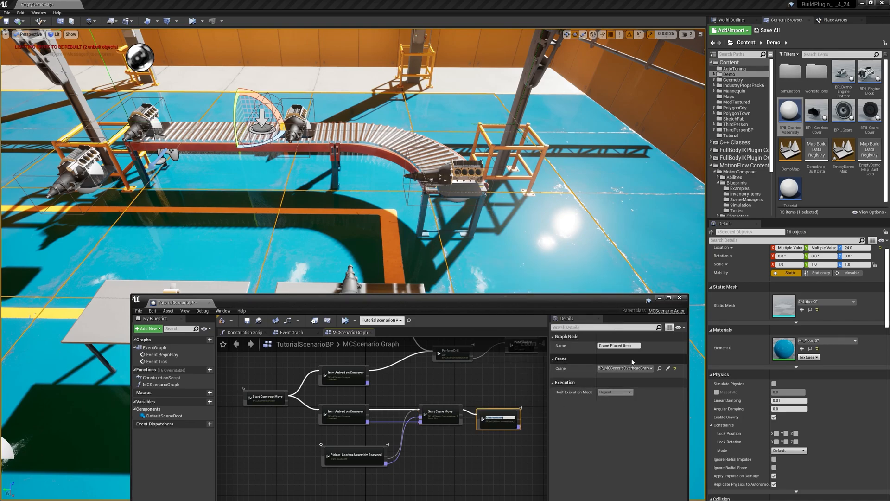
key("Return")
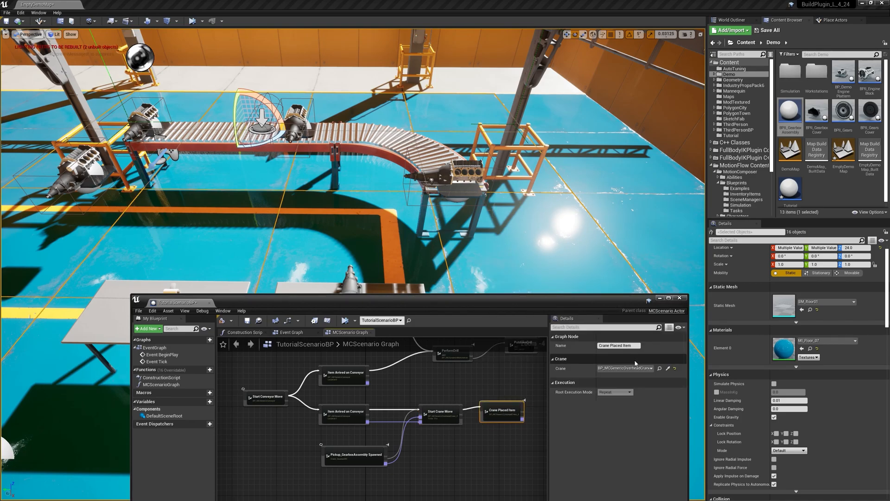
left_click(438, 417)
left_click(503, 415)
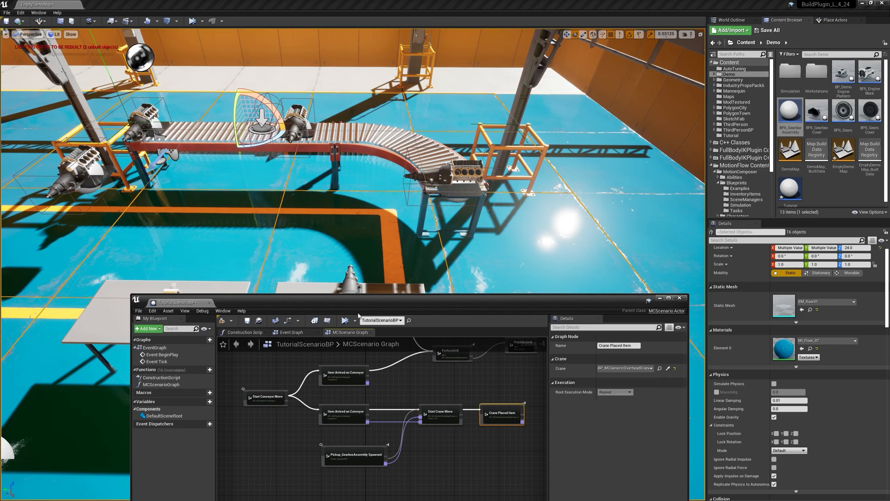
Step: Simulate the scenario, watch the crane and conveyor cycle from above, and stop the simulation
left_click(344, 321)
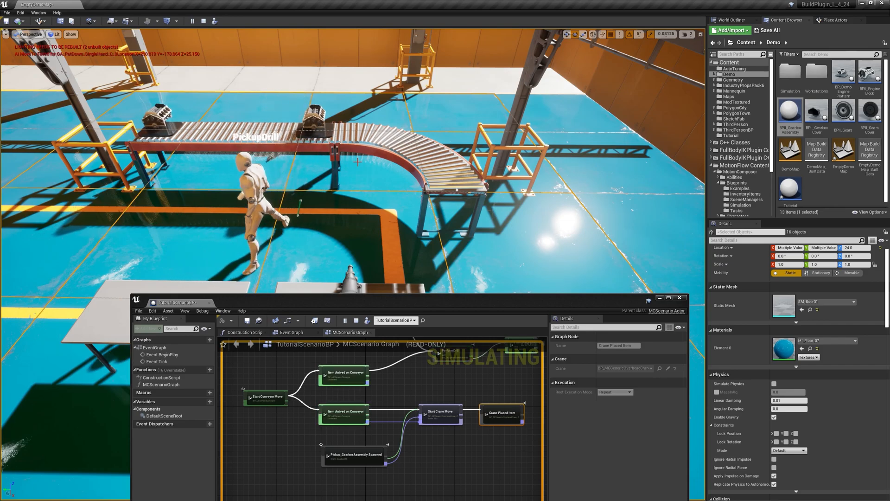
right_click_drag(357, 162, 370, 224)
key("s")
key("s")
right_click_drag(379, 95, 392, 117)
key("e")
right_click_drag(369, 241, 374, 243)
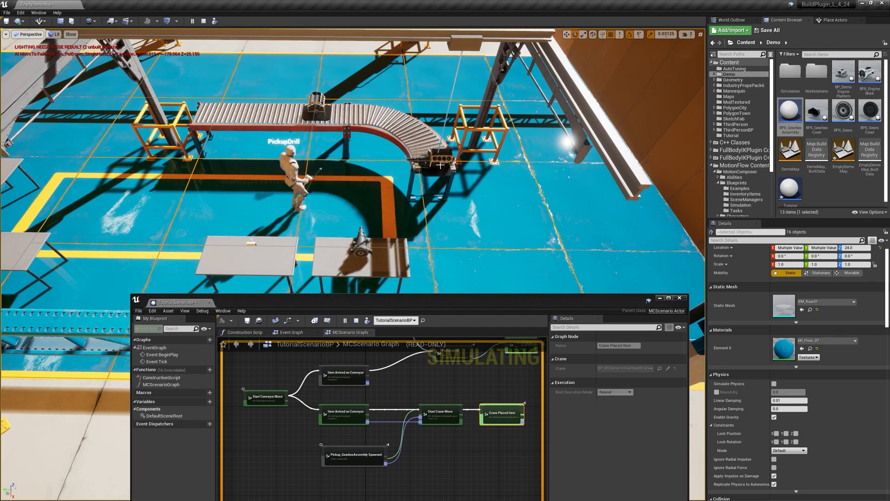
right_click(442, 181)
left_click(294, 113)
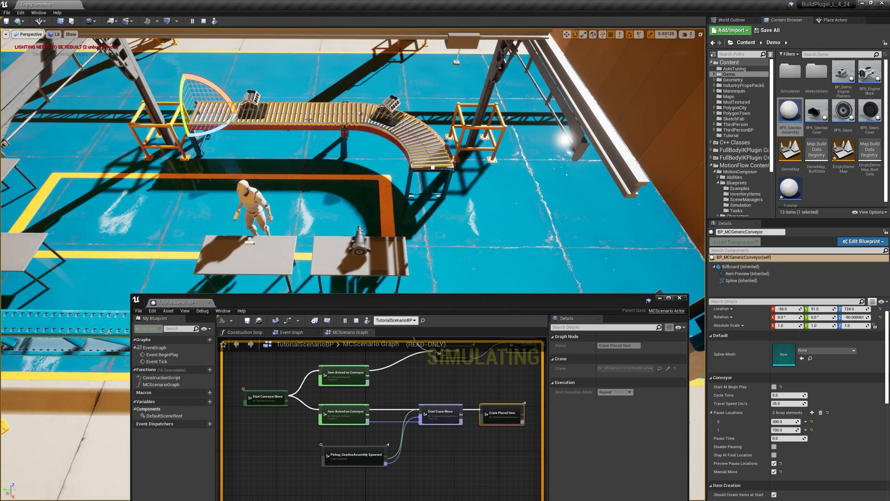
key("Escape")
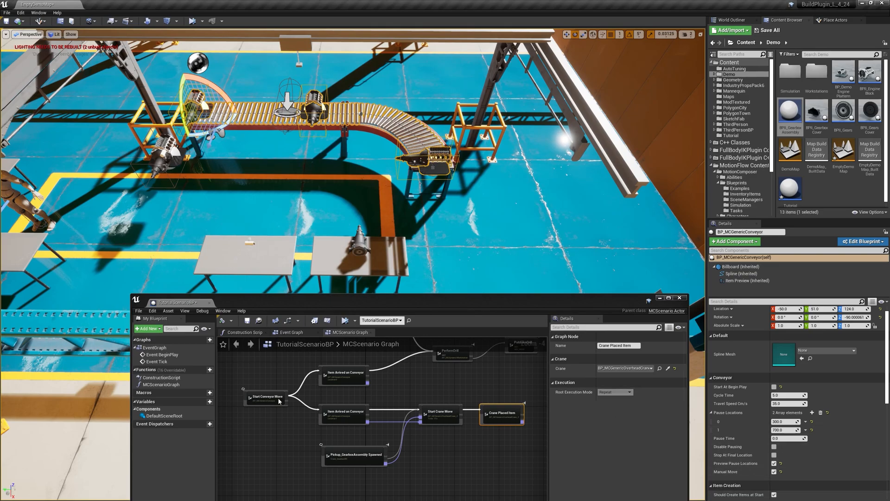
Step: Expand the Place Target Assembly settings of Start Crane Move and open its Assembly or Container class choices
left_click(442, 421)
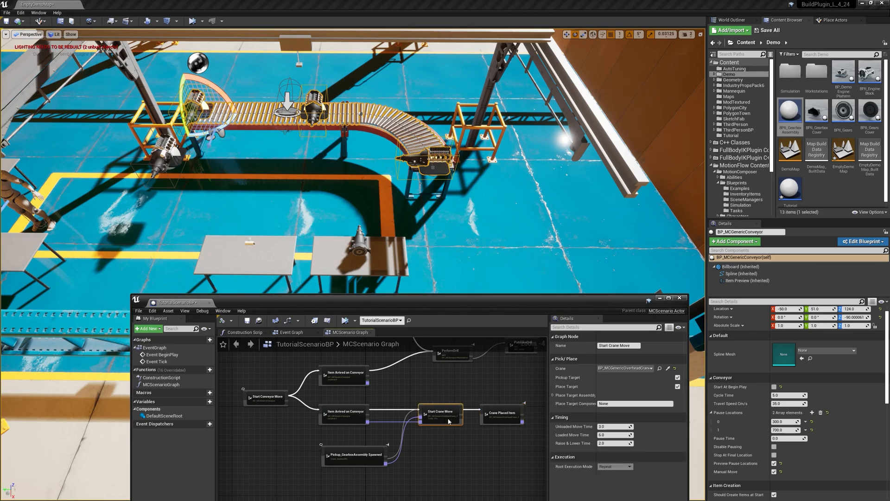
left_click(552, 395)
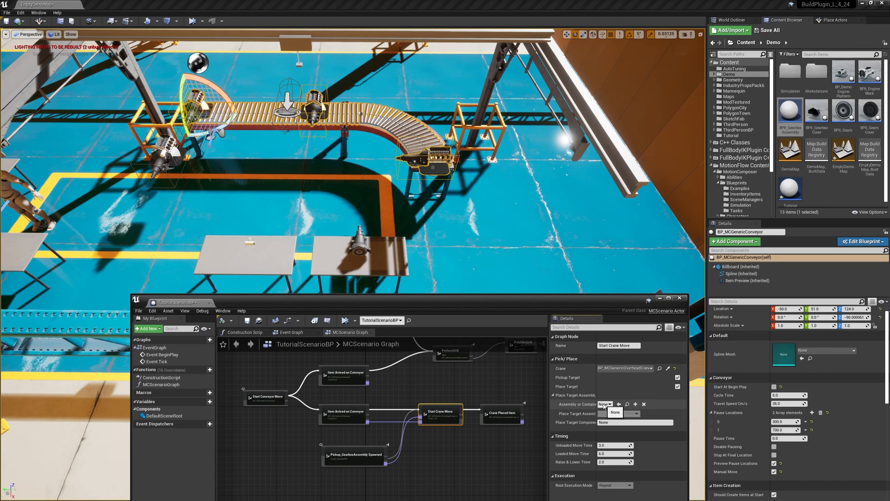
left_click(604, 404)
type("demoenin")
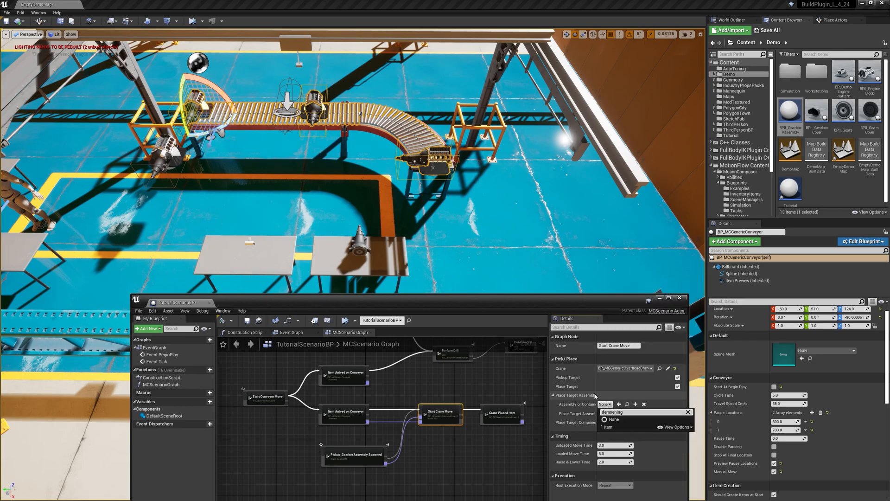
type("g")
key("BackSpace")
key("BackSpace")
key("BackSpace")
key("BackSpace")
key("BackSpace")
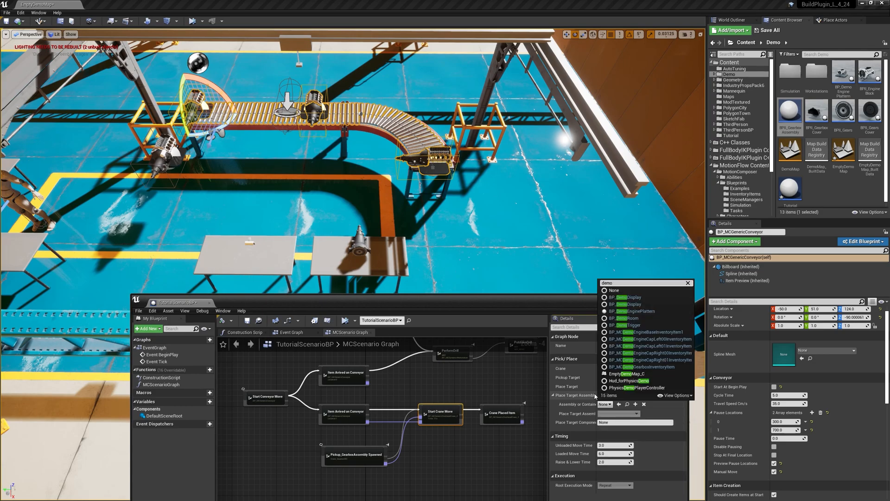
key("BackSpace")
key("BackSpace")
key("BackSpace")
key("BackSpace")
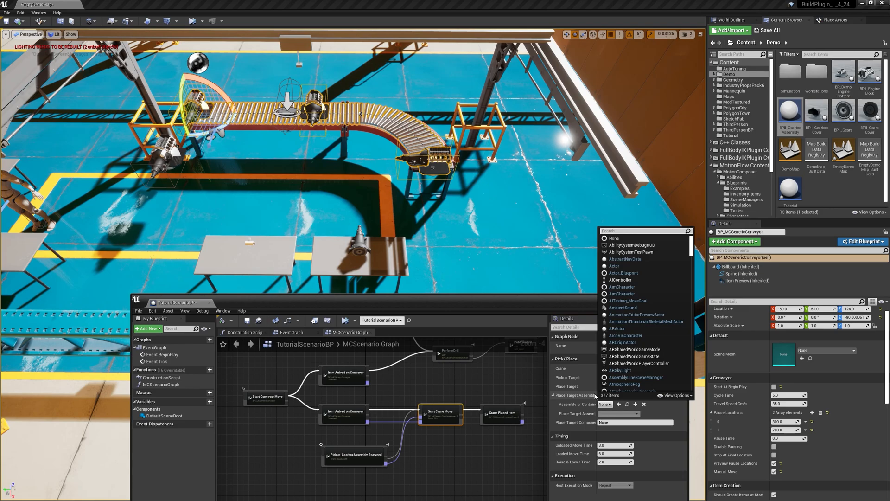
Step: Find the classes matching bp_demo and set BP_DemoEnginePlatform as the Assembly or Container of Start Crane Move
type("bp_demo")
left_click(631, 440)
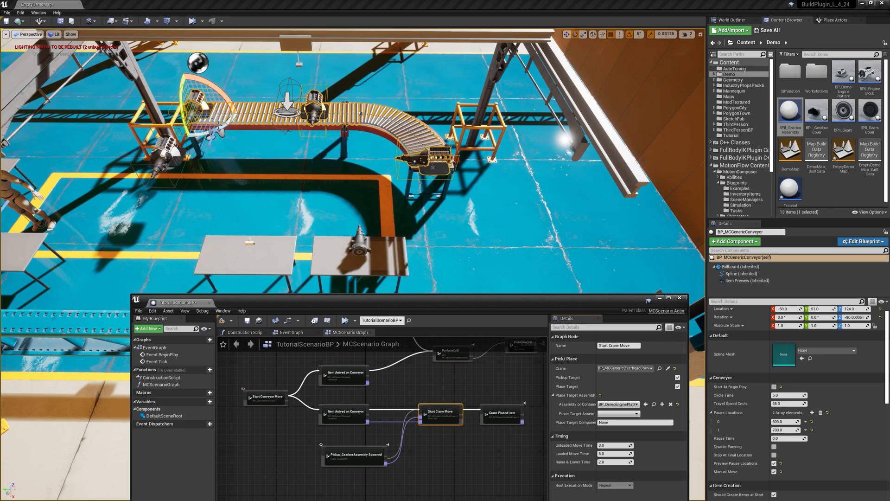
Step: Set the Place Target Assembly of Start Crane Move to SA_GearboxAssembly, save the scenario blueprint and close it
left_click(617, 414)
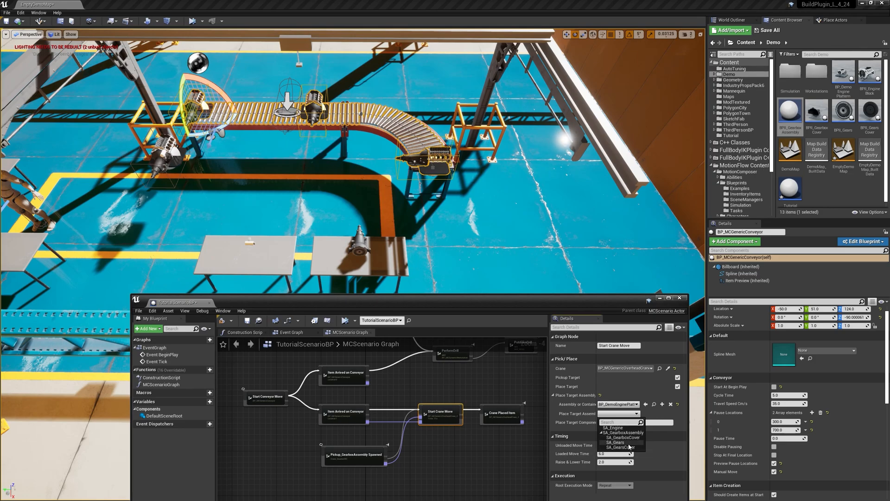
left_click(619, 433)
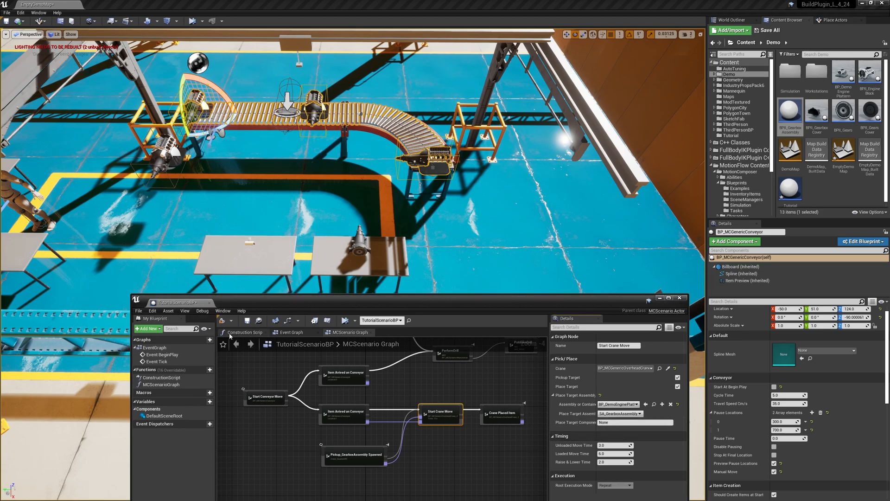
left_click(244, 321)
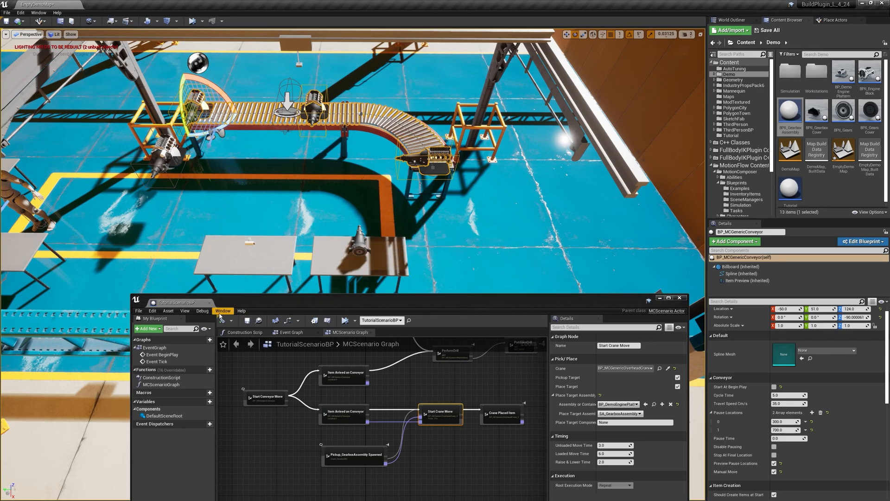
left_click(209, 303)
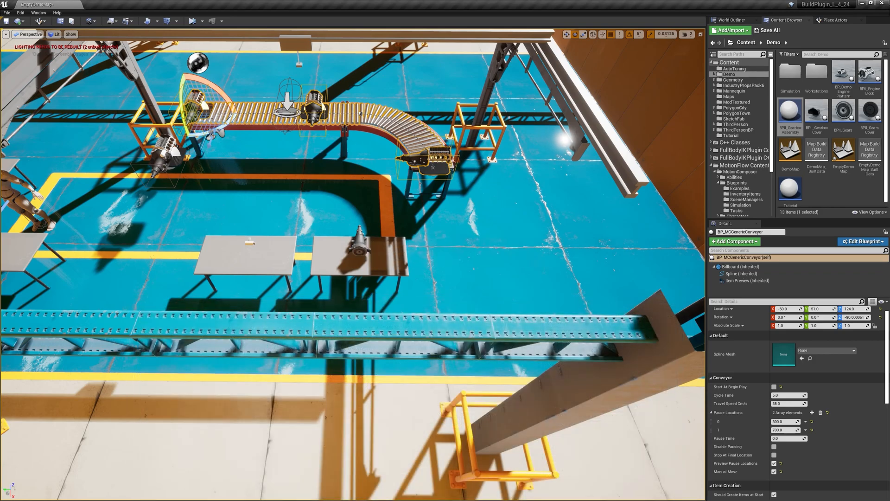
Step: Simulate the scenario, follow the crane carrying the gearbox to the engine platform at the conveyor's end, inspect the worker's tables, and stop
left_click(195, 26)
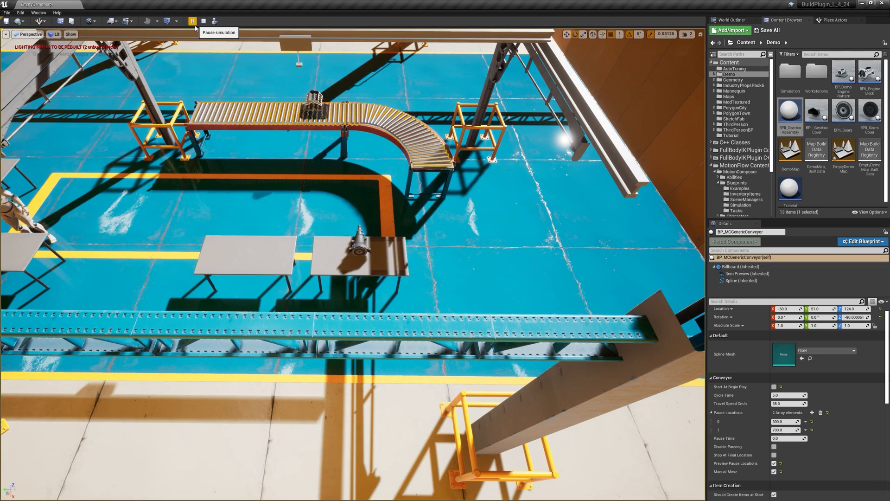
left_click(204, 23)
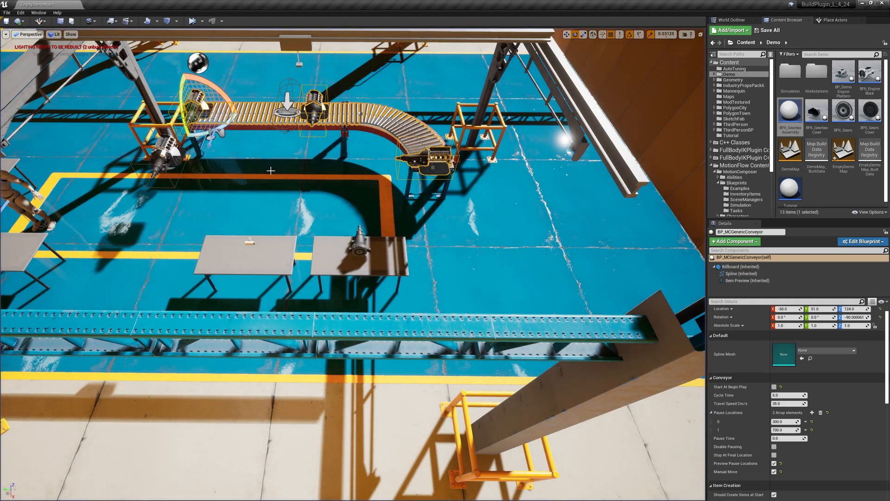
key("Escape")
right_click_drag(282, 171, 259, 153)
key("w")
key("a")
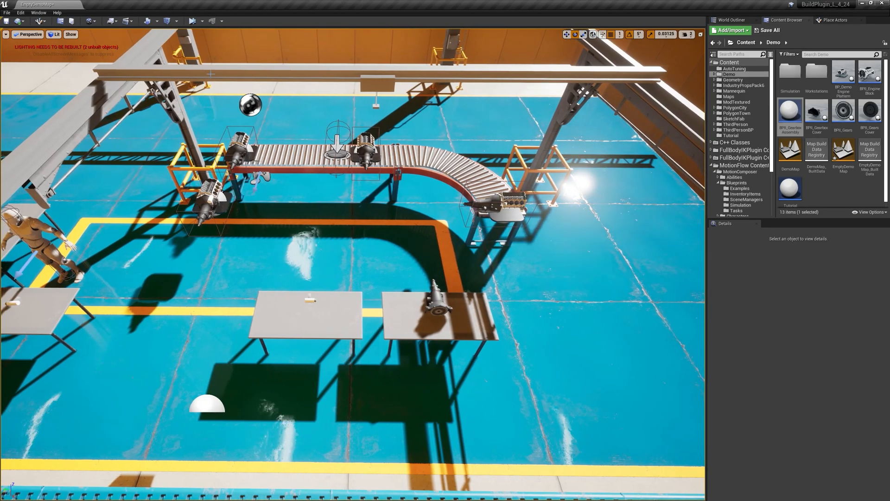
left_click(193, 21)
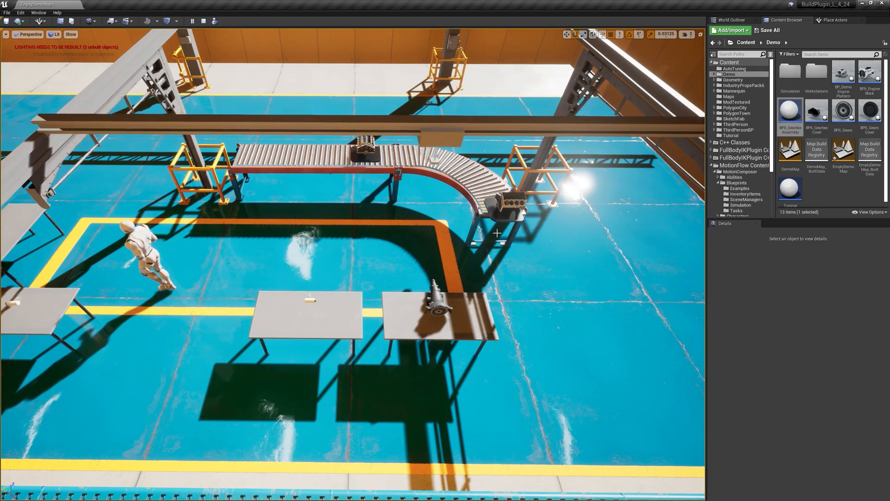
right_click_drag(352, 264, 476, 256)
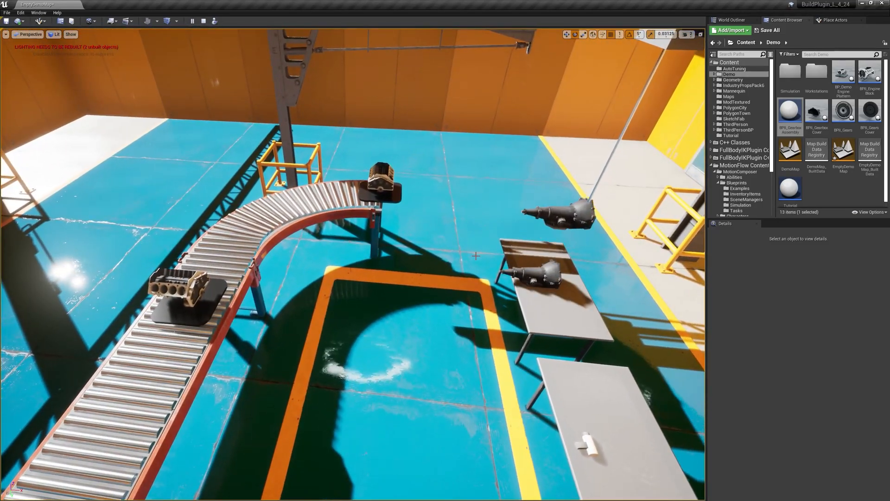
right_click_drag(557, 193, 568, 168)
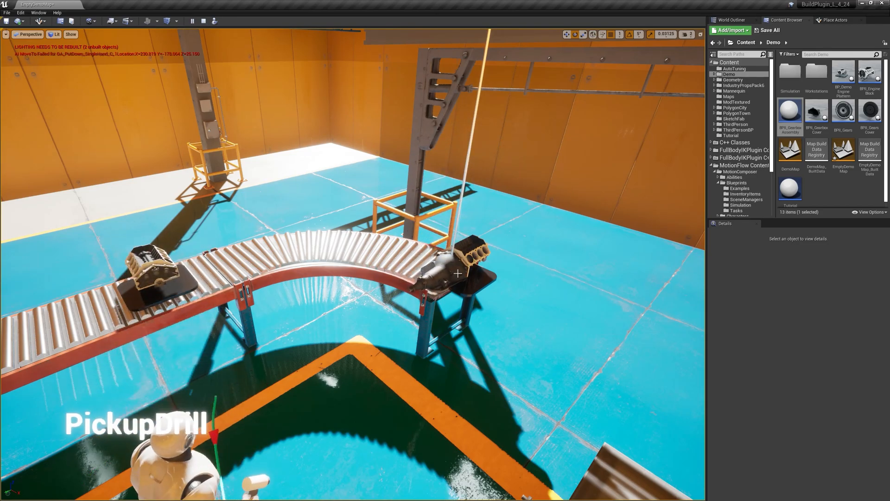
right_click_drag(450, 275, 348, 357)
right_click_drag(303, 300, 302, 303)
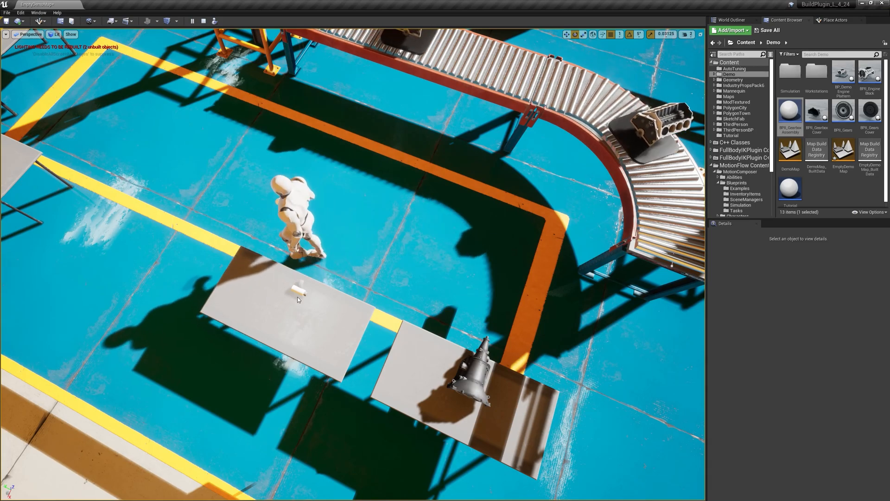
key("Escape")
Step: Compare the Item Type settings of the PutdownDrill task on W01_WS03 and the PickupDrill task on W01_WS01
left_click(348, 155)
right_click_drag(286, 316, 306, 304)
left_click(286, 316)
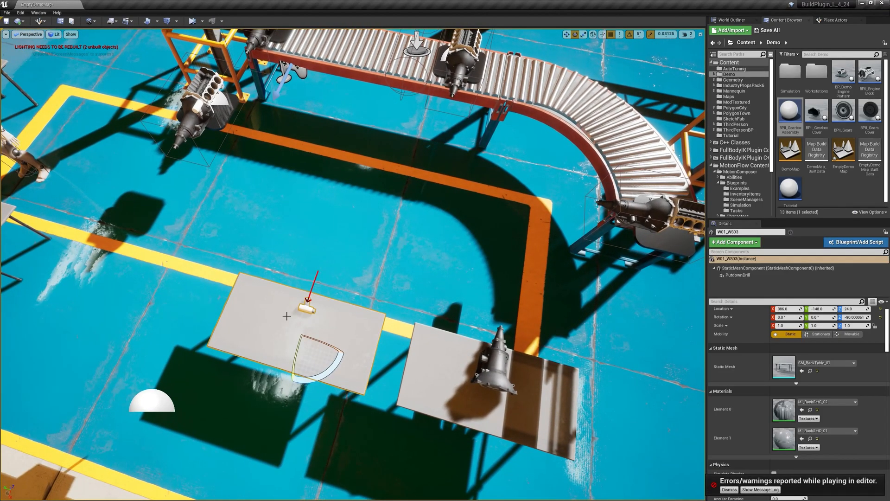
left_click(750, 276)
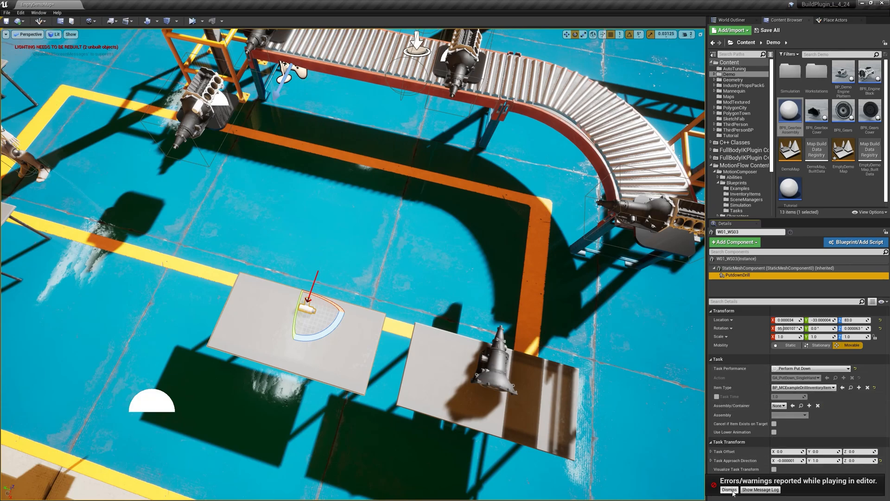
right_click_drag(327, 297, 246, 267)
left_click(250, 204)
left_click(736, 274)
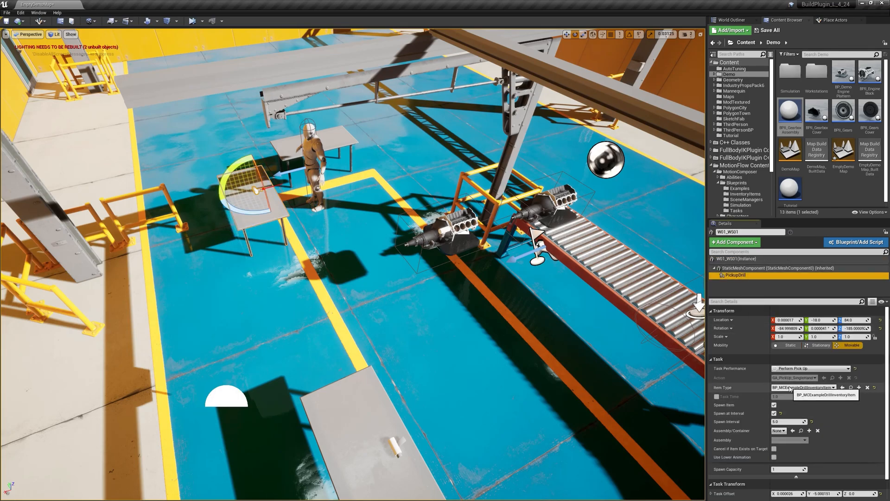
right_click_drag(514, 330, 533, 355)
left_click(337, 412)
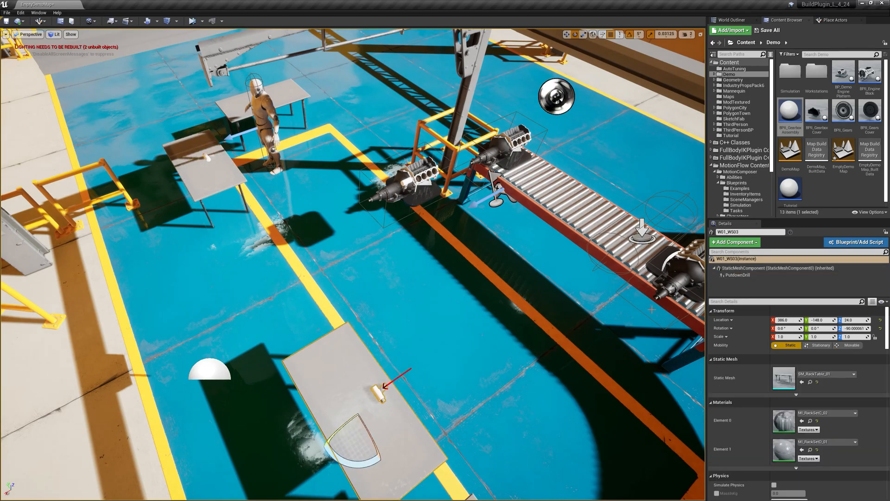
left_click(740, 275)
right_click(790, 389)
left_click(389, 4)
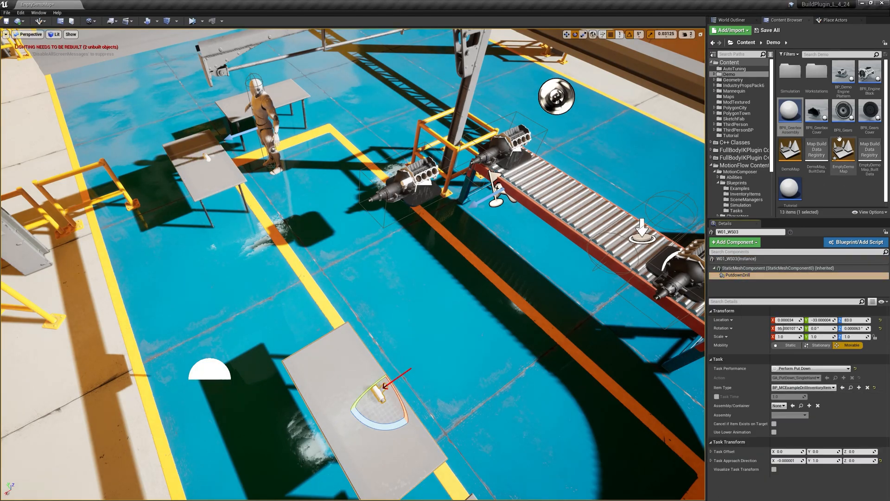
Step: Open TutorialScenarioBP and rewire PutdownDrill to the upper execution output of PerformDrill, lining the node up with it
scroll(820, 202, "down", 1)
double_click(790, 188)
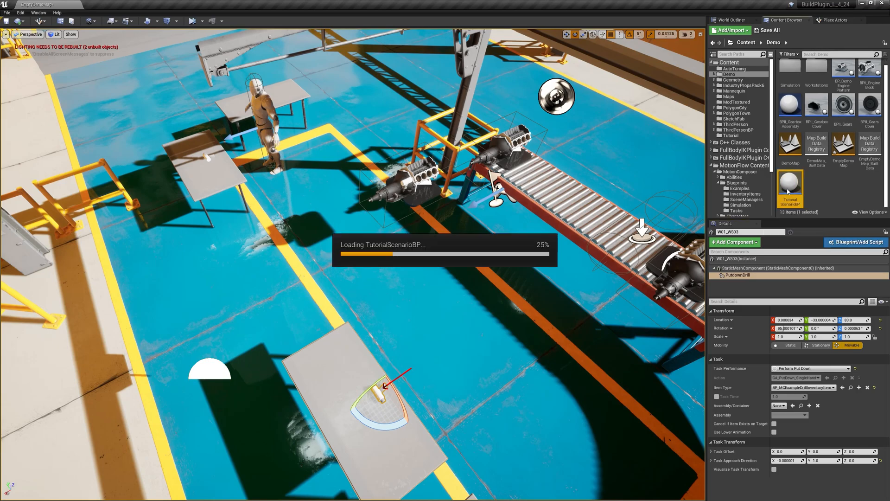
right_click_drag(441, 245, 354, 342)
scroll(390, 324, "up", 1)
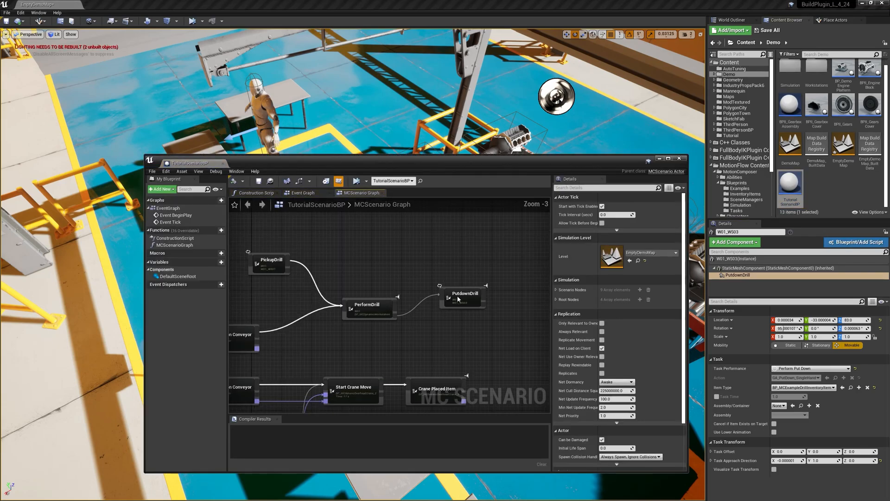
left_click(461, 305)
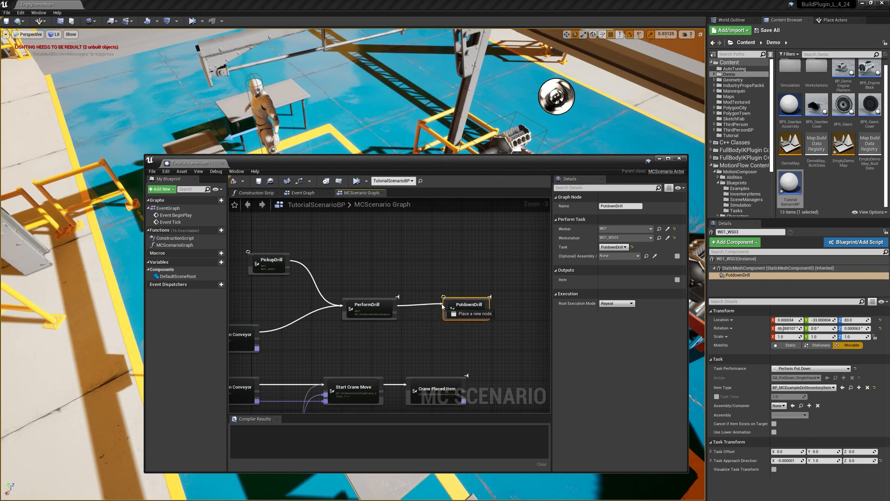
Step: Simulate the scenario beside its graph, watch the worker pick up, use and put down the drill while the crane cycles, and stop
left_click_drag(426, 163, 597, 286)
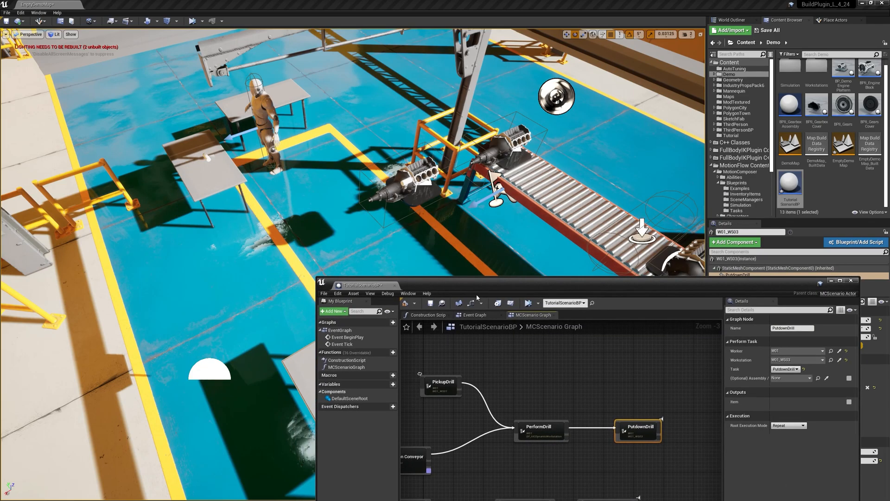
left_click(528, 303)
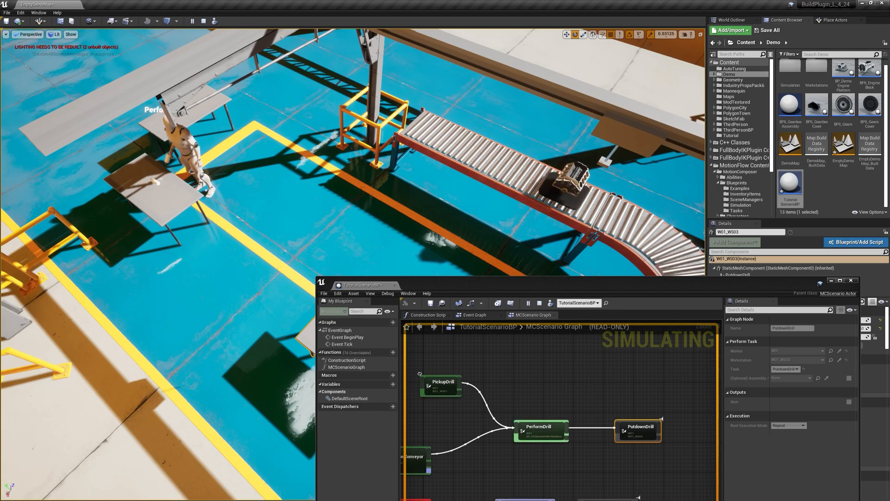
right_click_drag(352, 153, 301, 162)
key("d")
key("d")
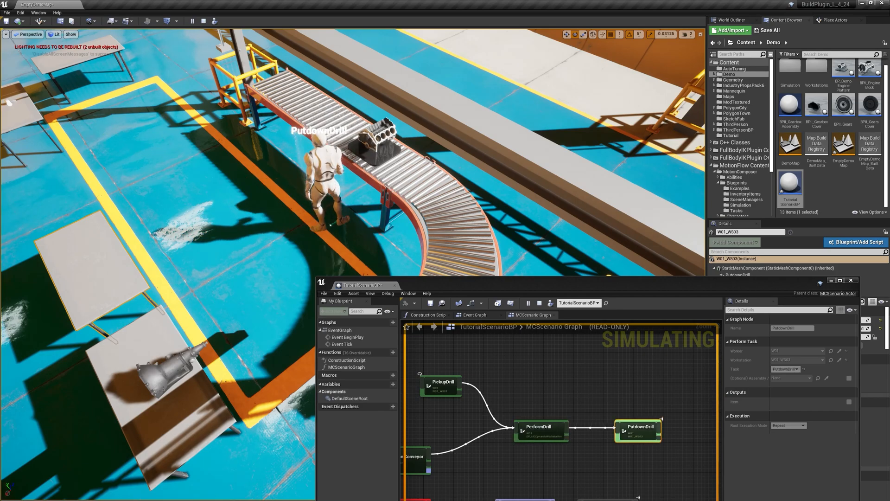
right_click_drag(301, 163, 241, 161)
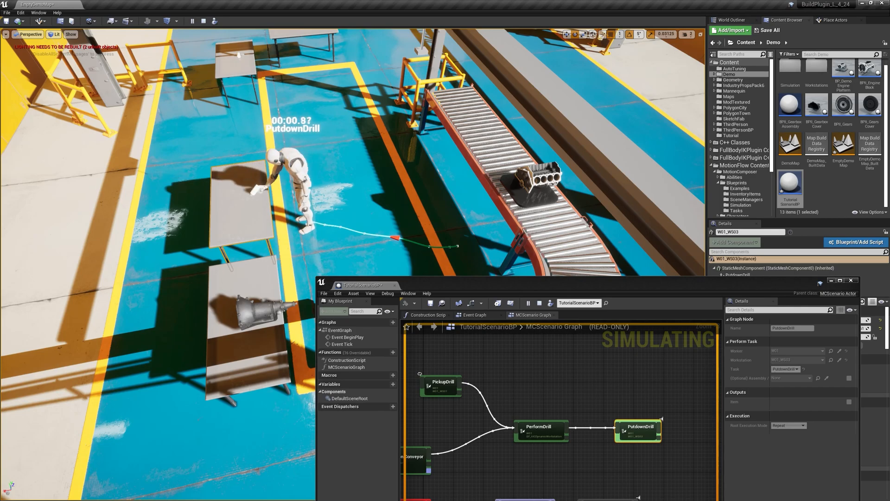
right_click_drag(576, 430, 590, 407)
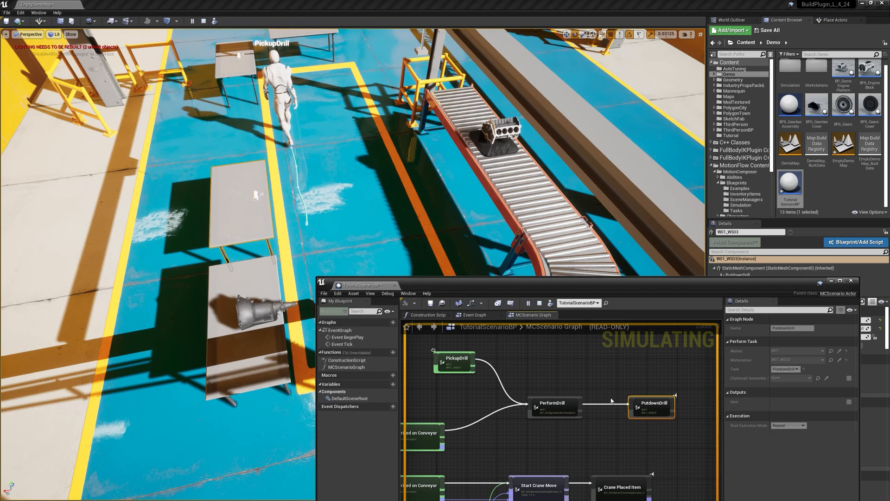
right_click_drag(441, 220, 518, 213)
key("a")
key("a")
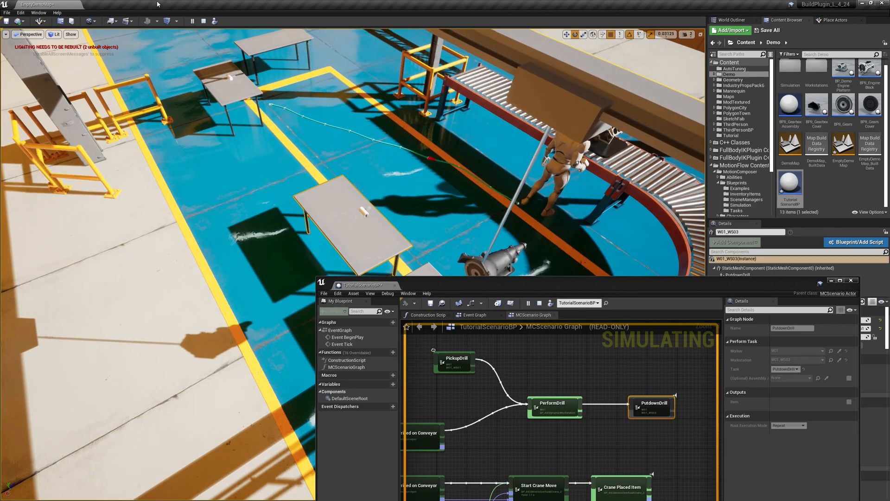
left_click(539, 303)
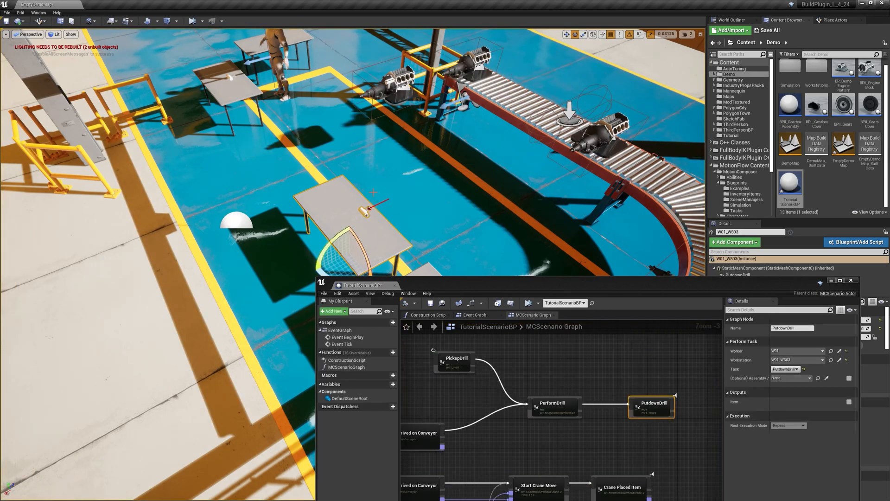
Step: Minimize the scenario blueprint window and frame the conveyor, crane and workstation tables in the level view
left_click_drag(427, 283, 478, 291)
right_click_drag(468, 245, 570, 239)
right_click_drag(483, 264, 483, 213)
scroll(482, 264, "down", 4)
right_click_drag(483, 264, 480, 234)
scroll(480, 266, "up", 4)
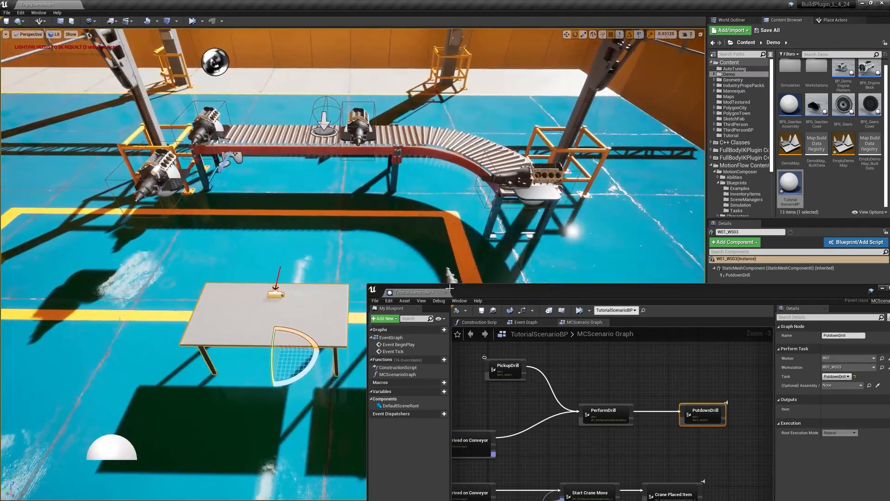
left_click(882, 288)
right_click_drag(556, 269, 478, 236)
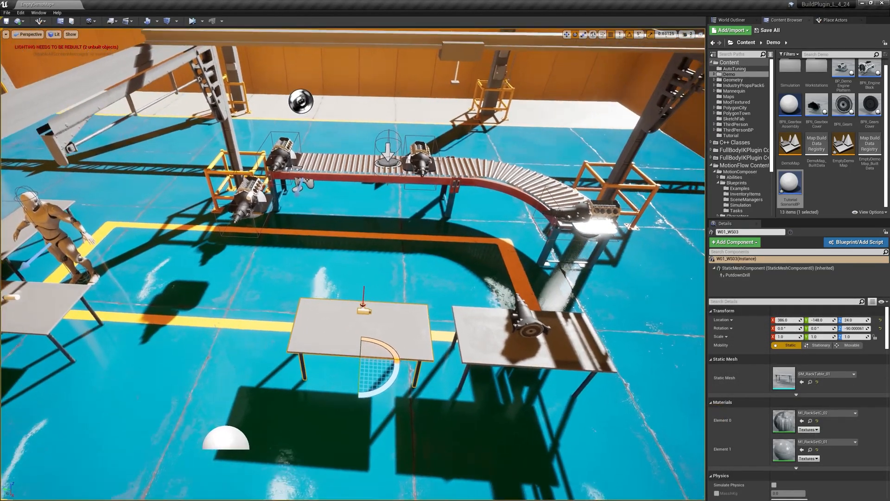
right_click_drag(411, 240, 423, 241)
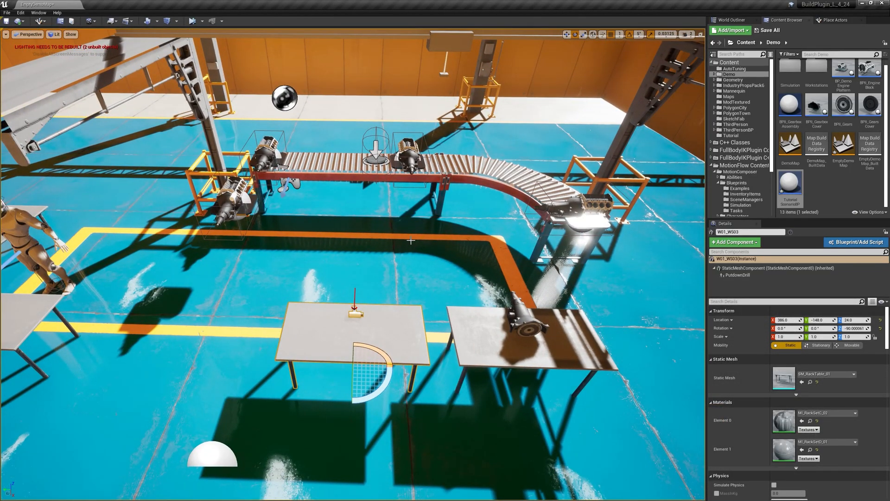